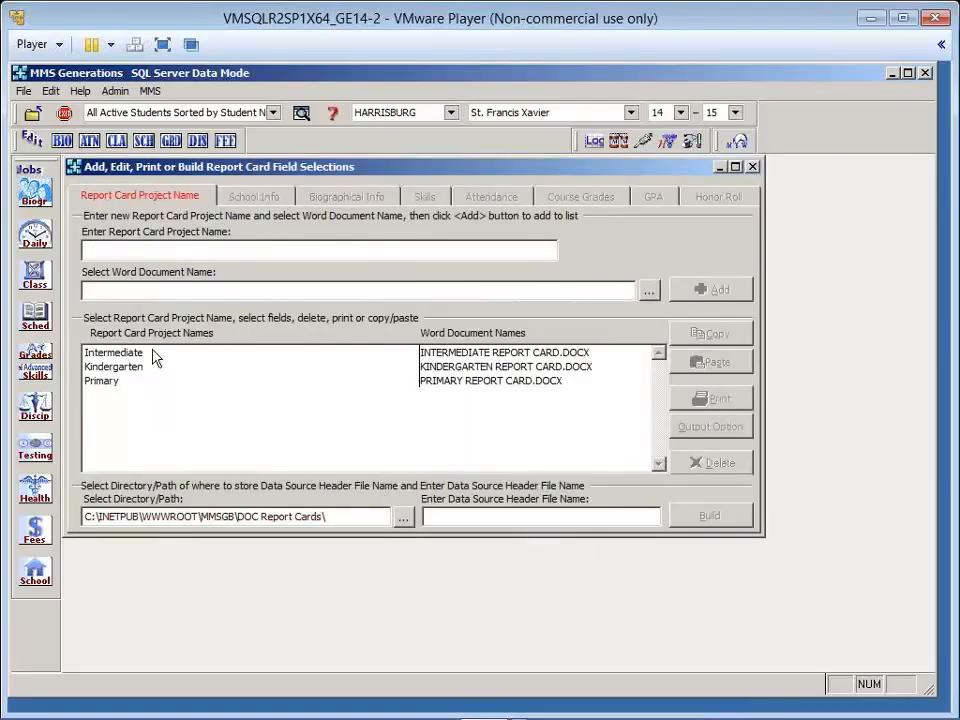
Select the Intermediate report card project and show its School Info field selections.
left_click(143, 252)
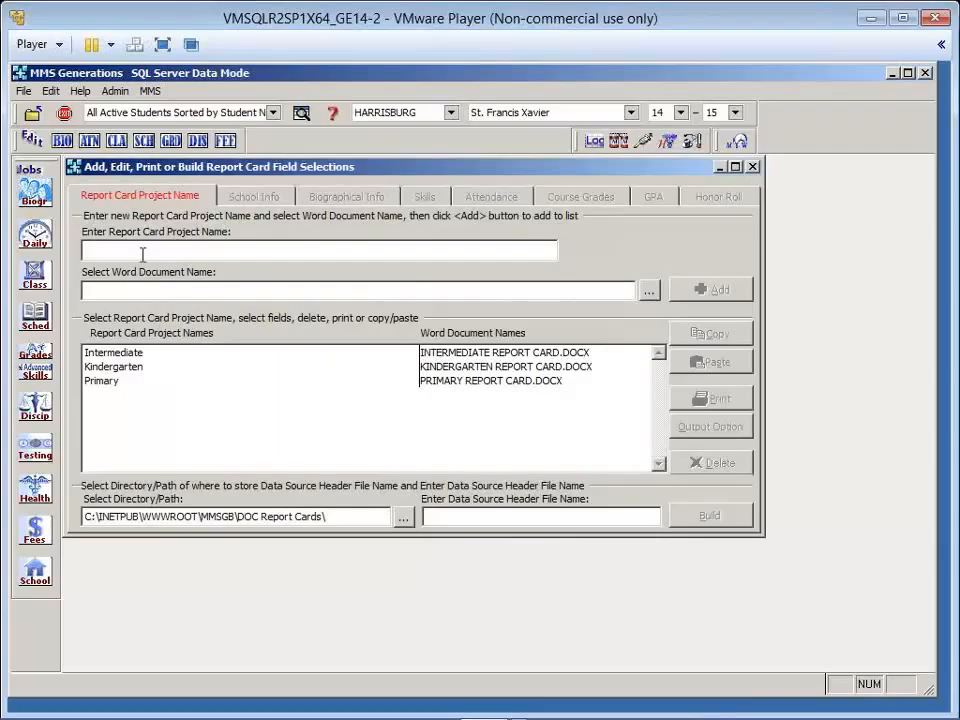
left_click(138, 353)
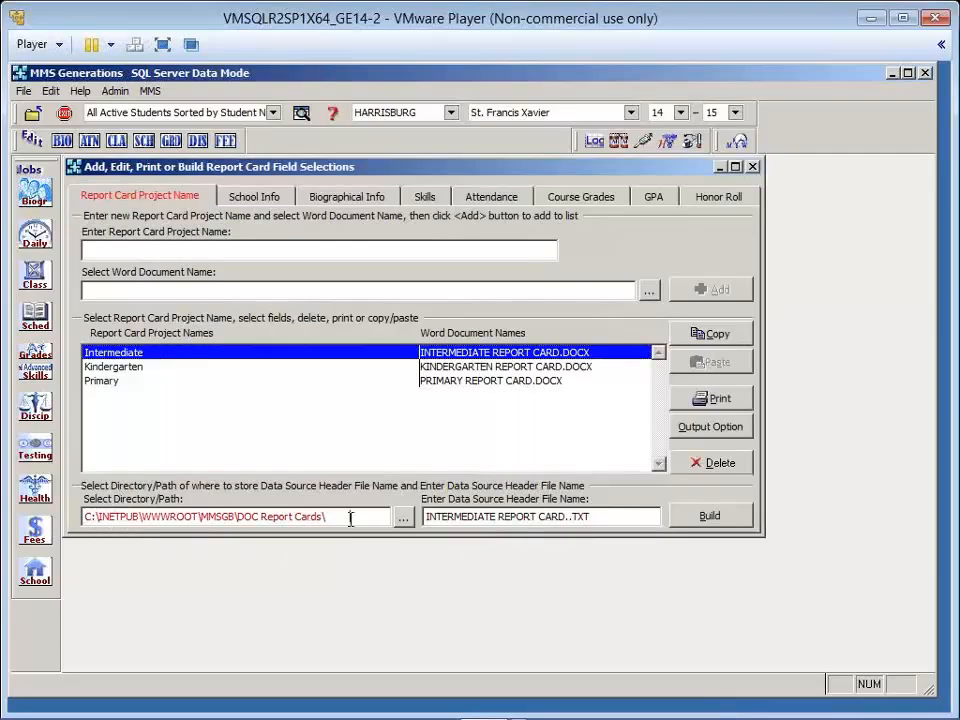
left_click_drag(350, 516, 84, 516)
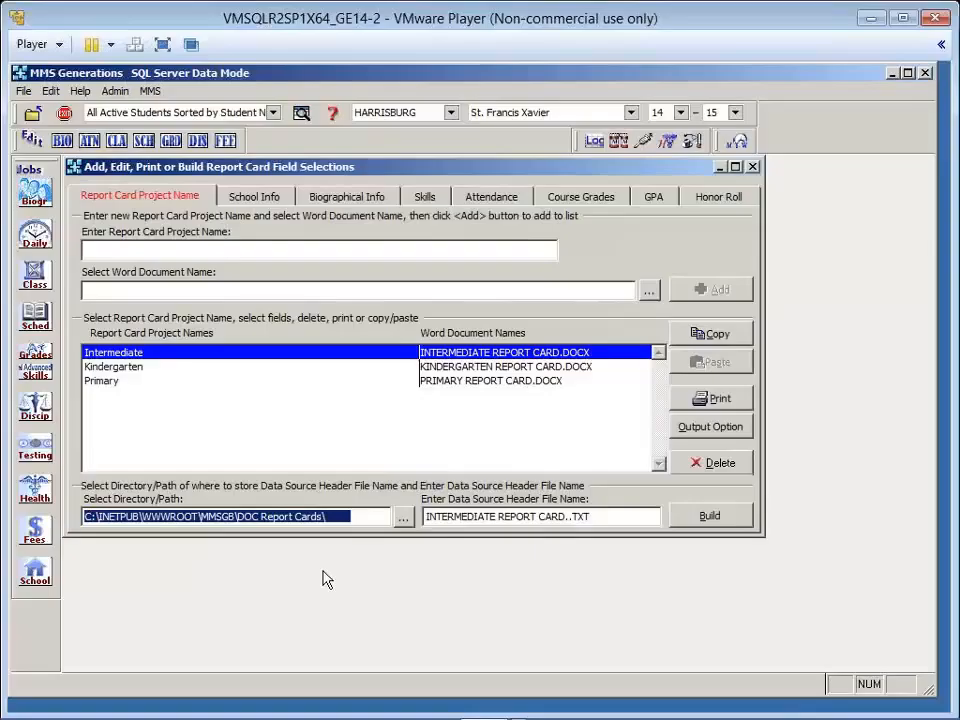
left_click(251, 200)
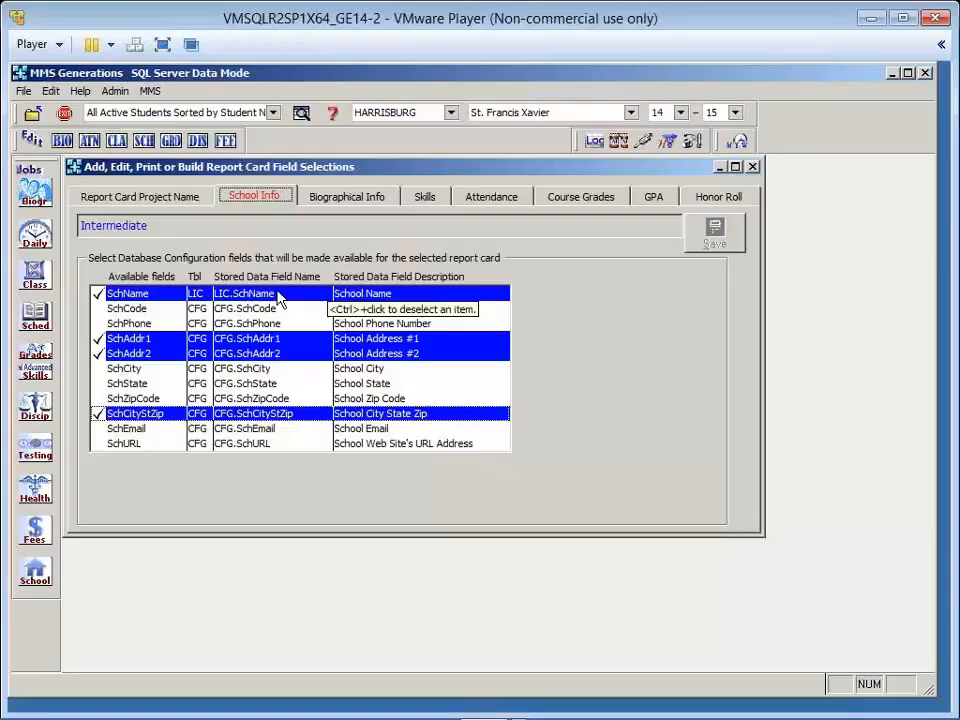
Deselect and reselect the School Name field, moving to the biographical fields without saving the changes.
left_click(498, 298, "ctrl")
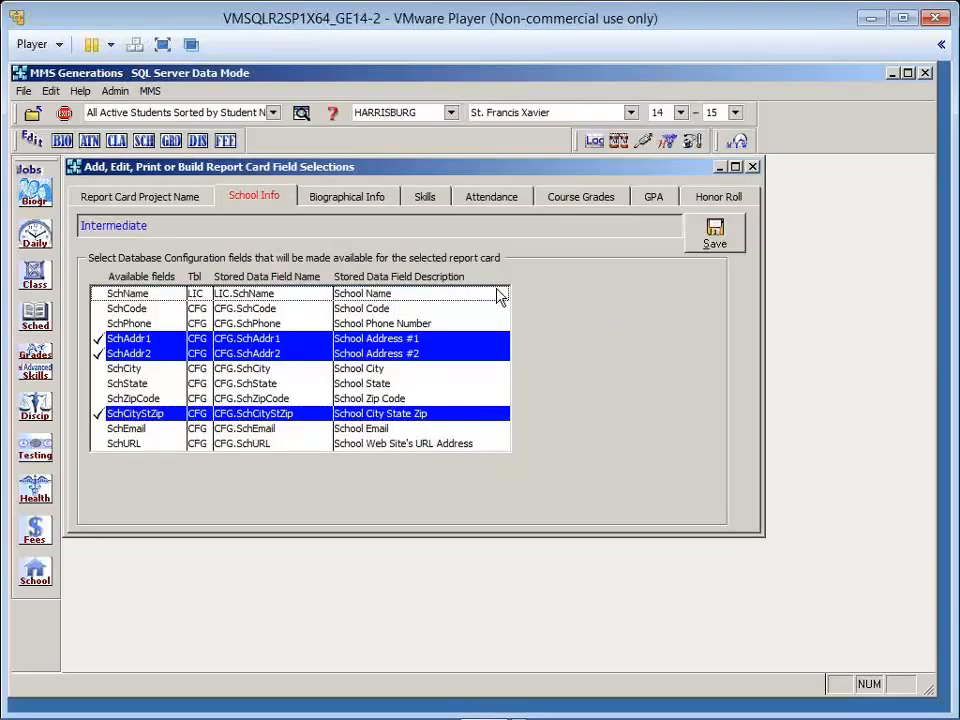
left_click(498, 296, "ctrl")
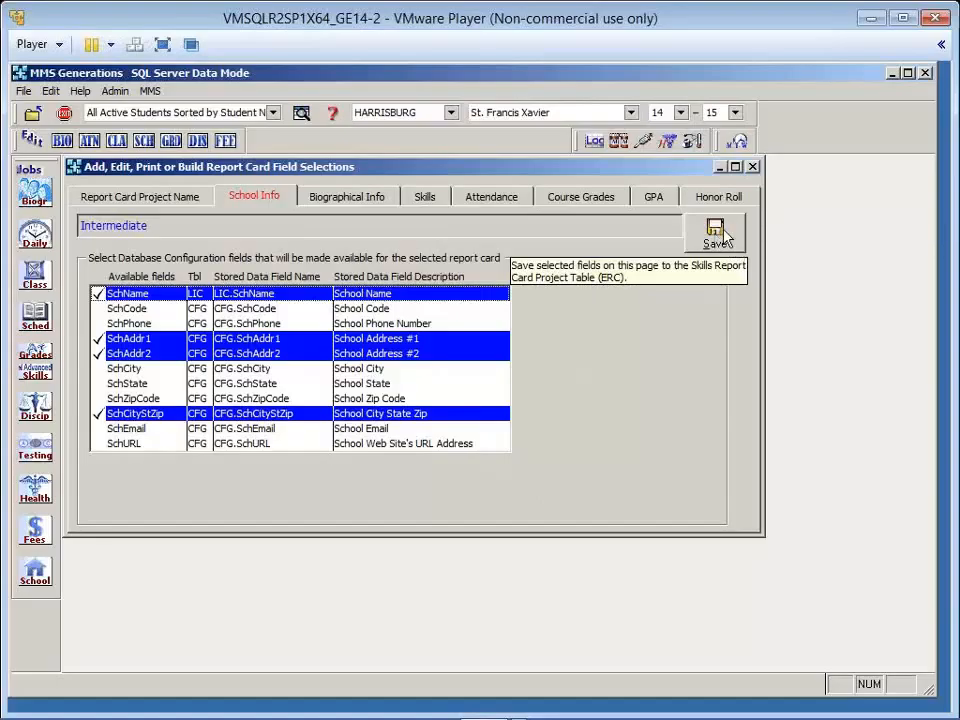
left_click(347, 197)
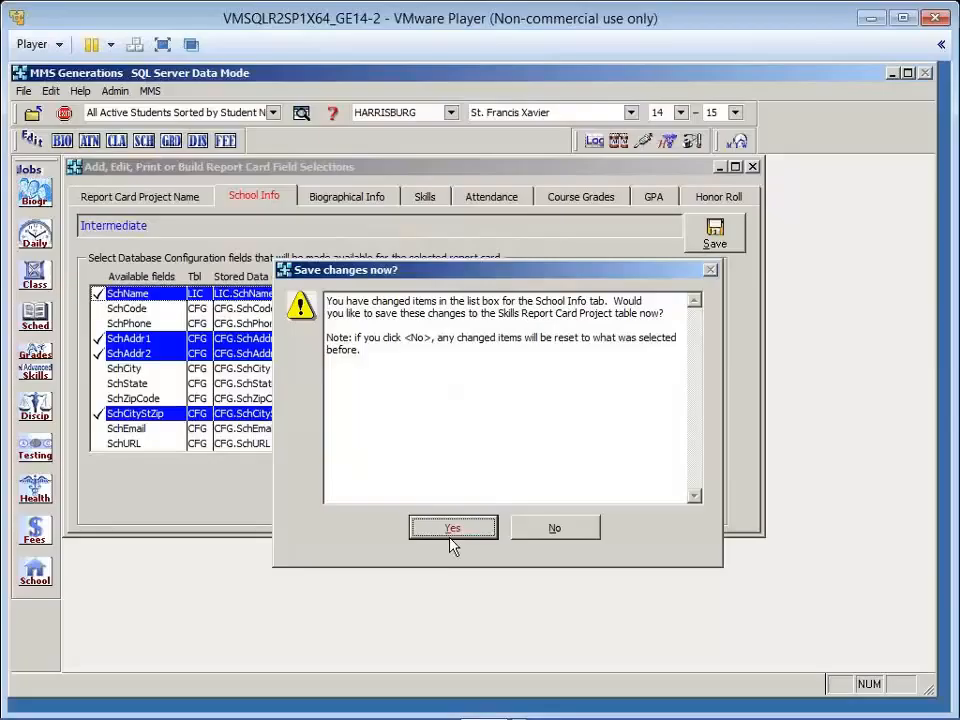
left_click(556, 531)
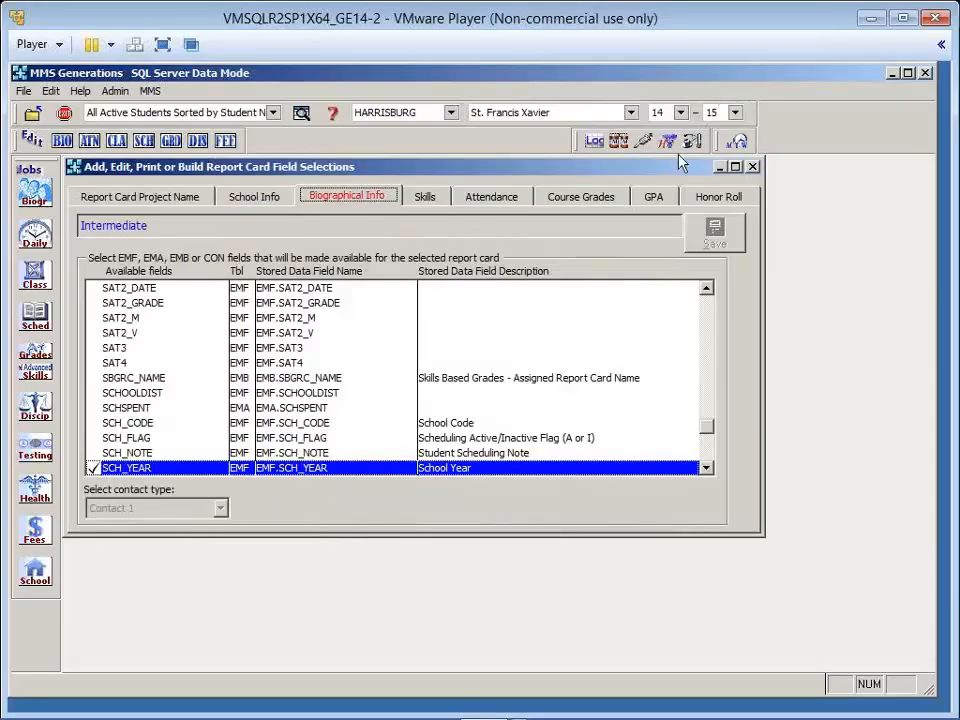
Examine which student, homeroom and contact fields are selected in the Intermediate report card's biographical field list.
left_click_drag(707, 426, 707, 366)
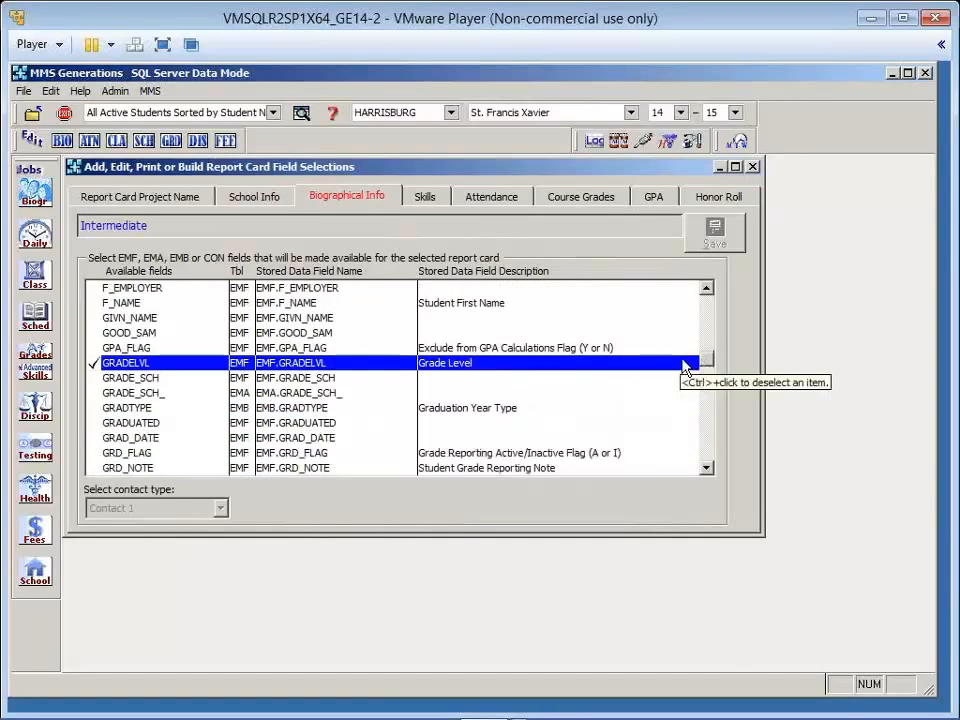
left_click_drag(712, 365, 716, 427)
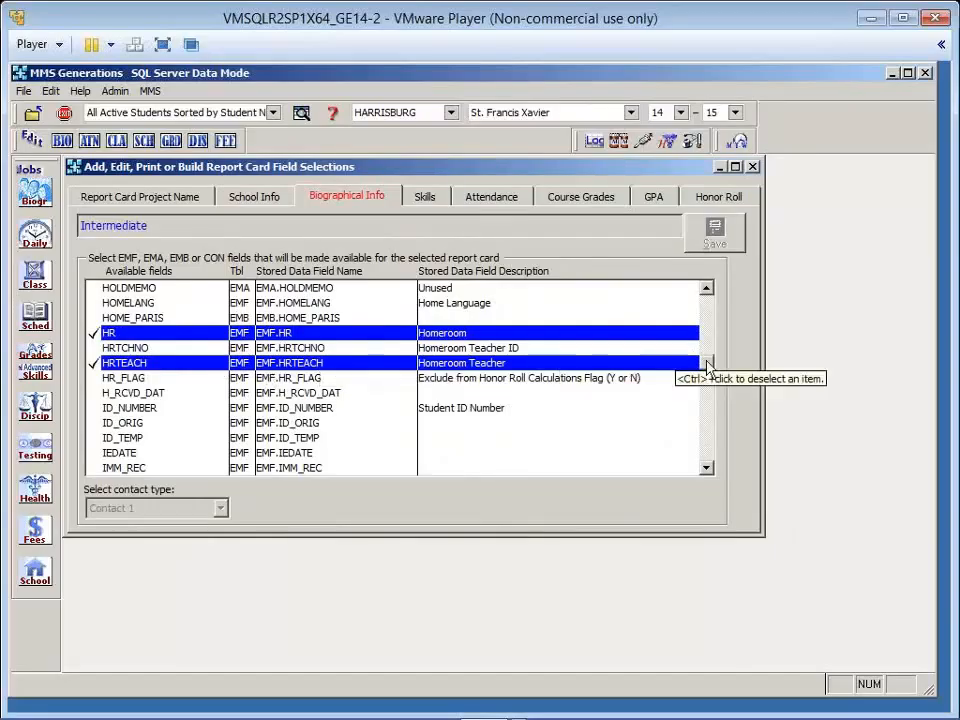
left_click_drag(707, 362, 710, 345)
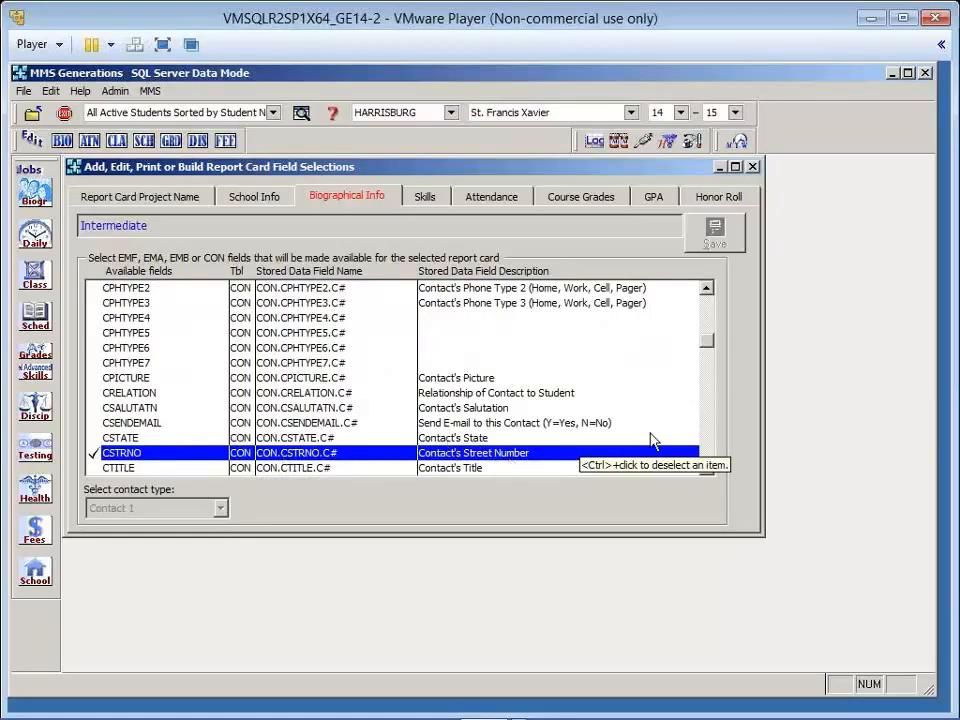
left_click(713, 403)
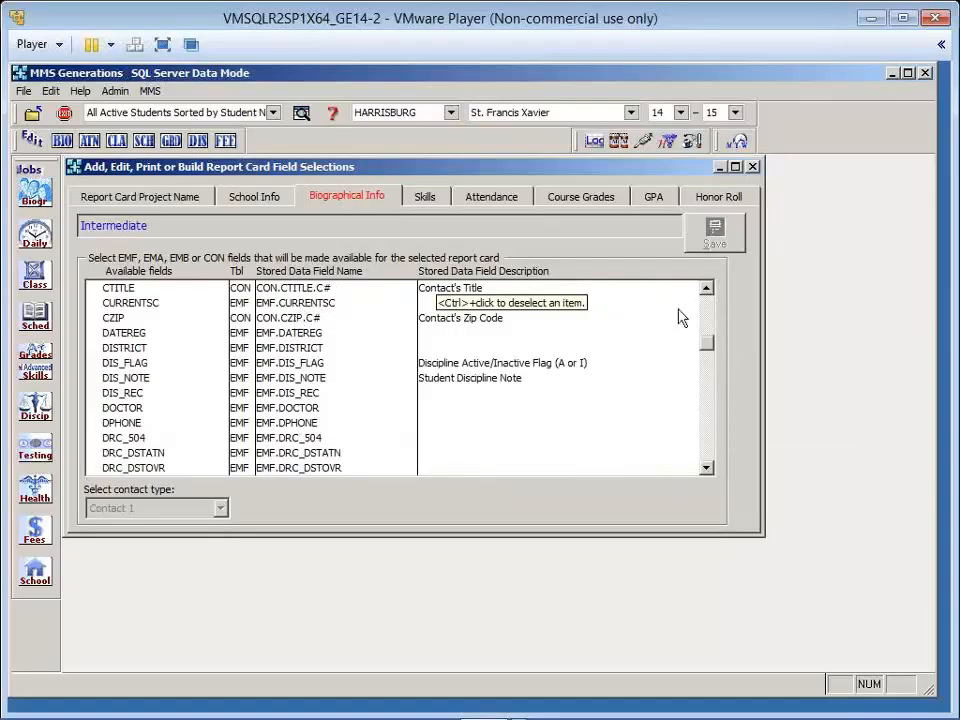
left_click(713, 316)
left_click(713, 316)
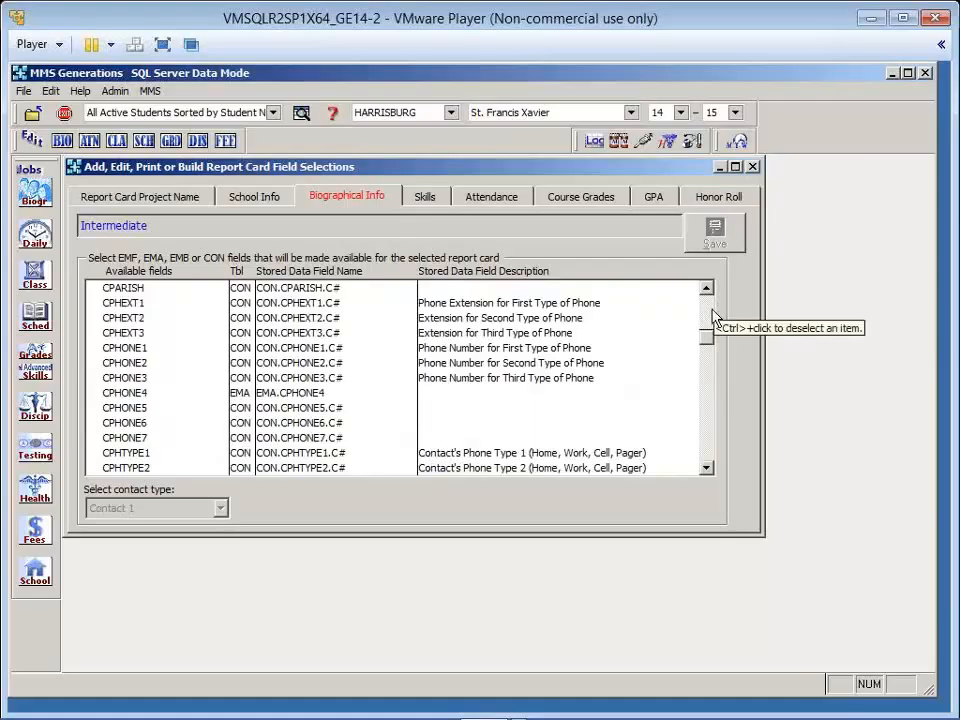
left_click(714, 312)
left_click(707, 288)
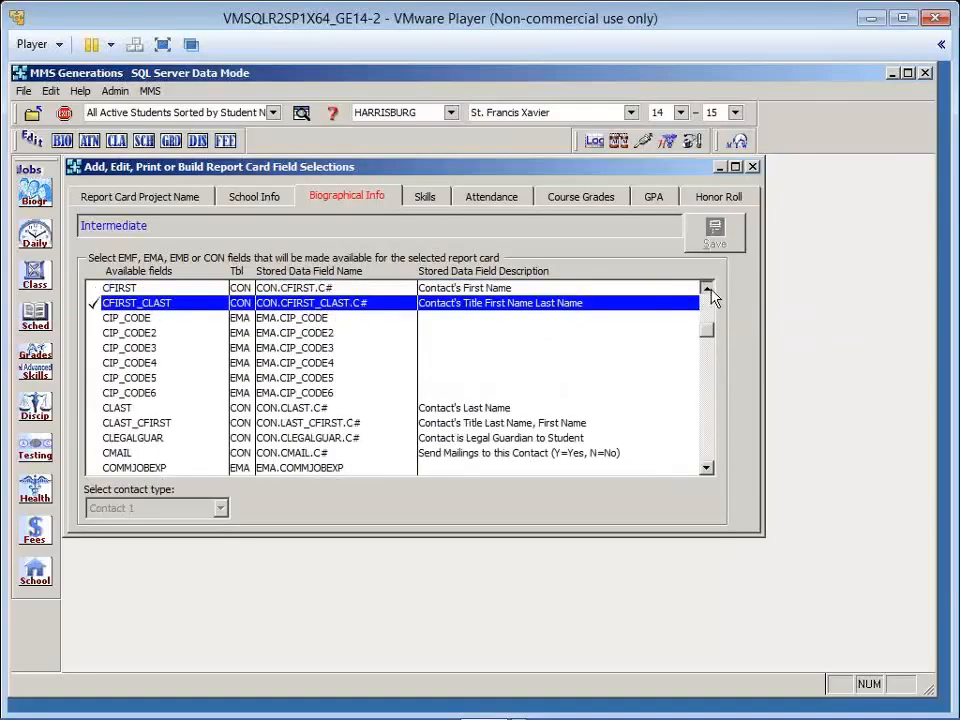
left_click(707, 288)
left_click(707, 288)
left_click(707, 288)
left_click(707, 288)
left_click(707, 288)
left_click(707, 288)
left_click(709, 289)
left_click(709, 289)
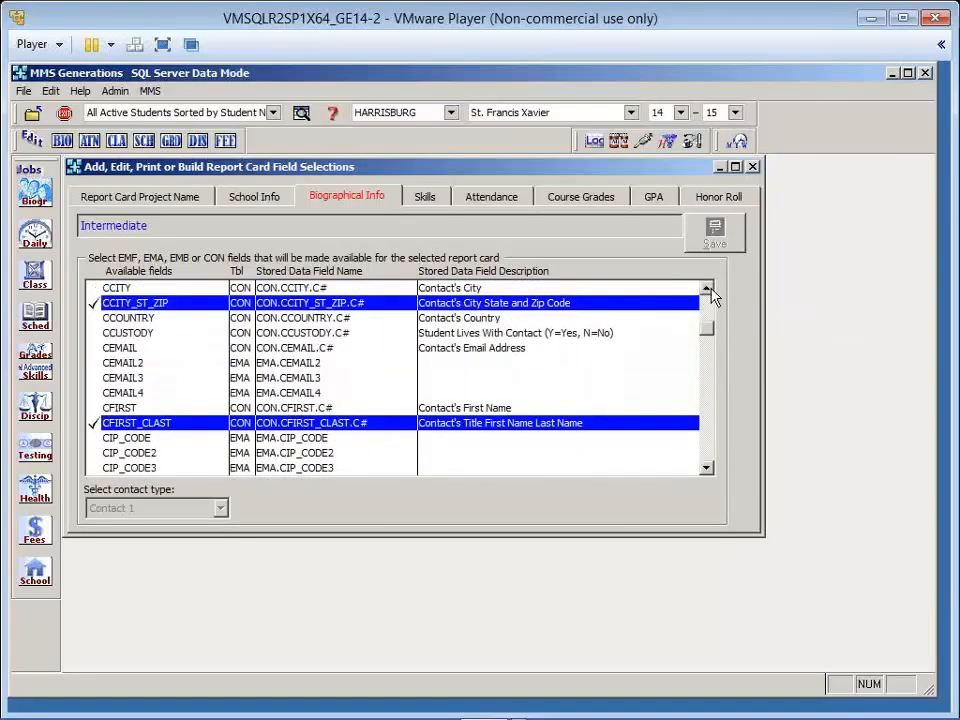
left_click(709, 289)
left_click(709, 289)
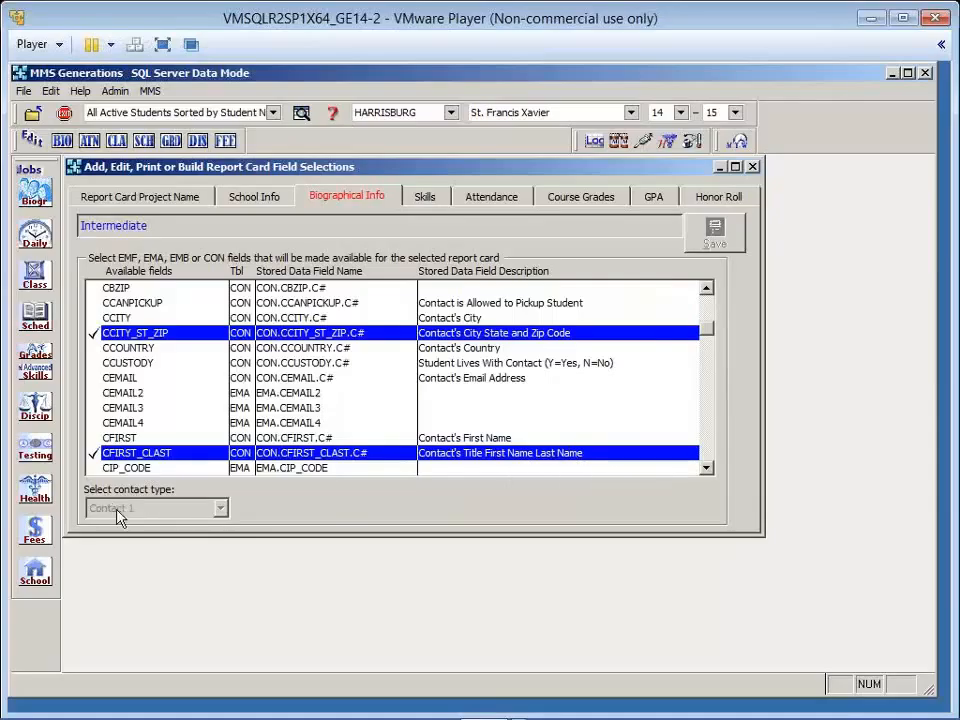
Deselect and reselect the CFIRST_CLAST contact field, and save the biographical field selections.
left_click(120, 456)
left_click(120, 456)
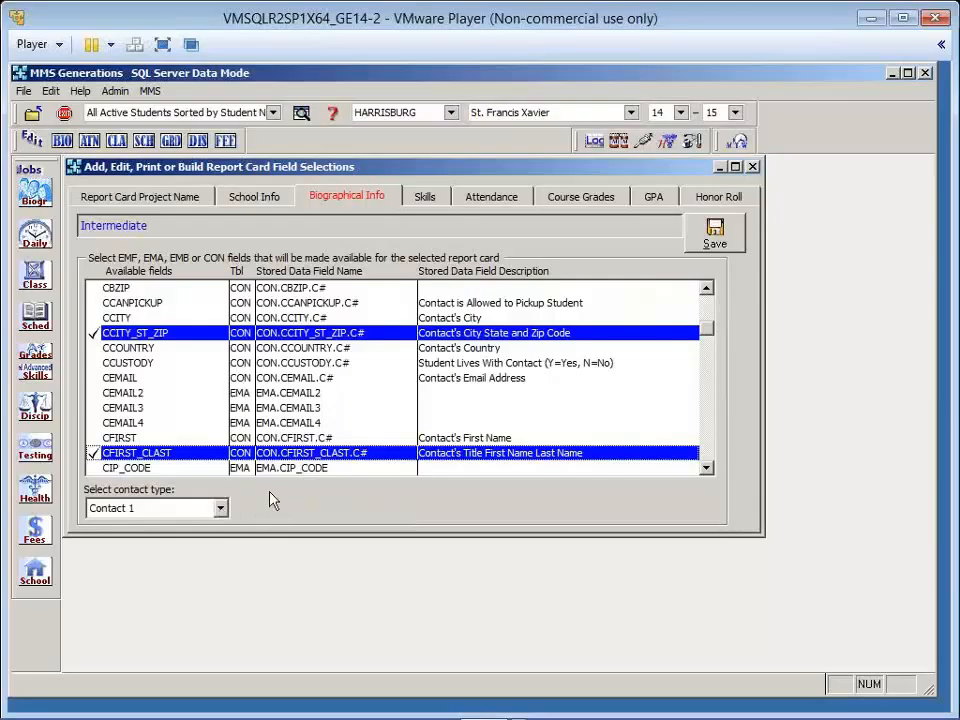
left_click(709, 300)
left_click(709, 300)
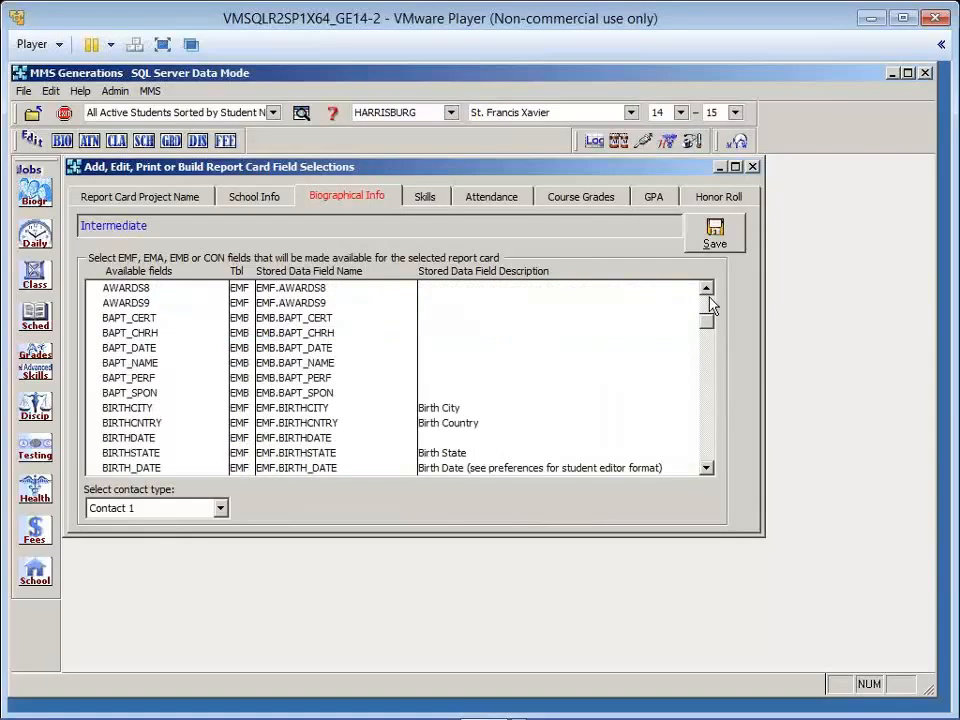
left_click(709, 302)
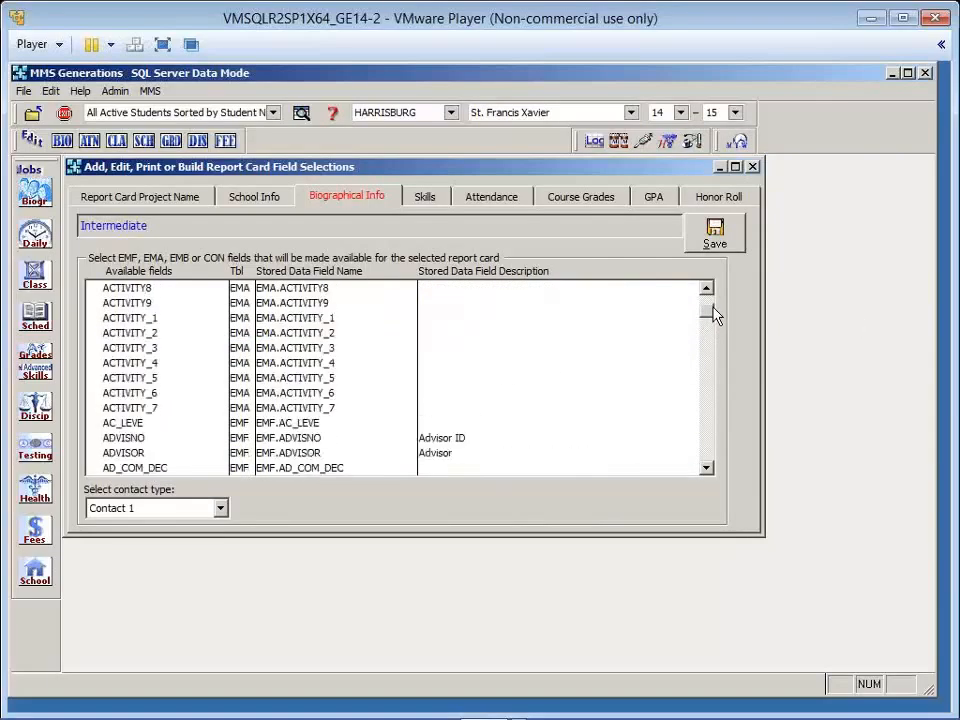
left_click(711, 298)
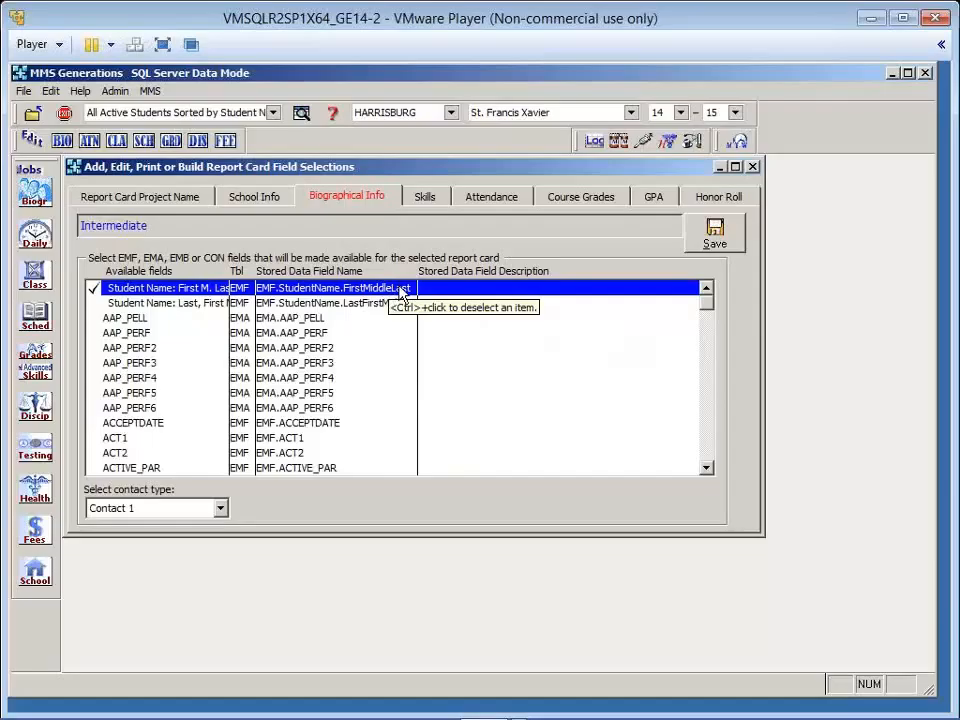
left_click(715, 235)
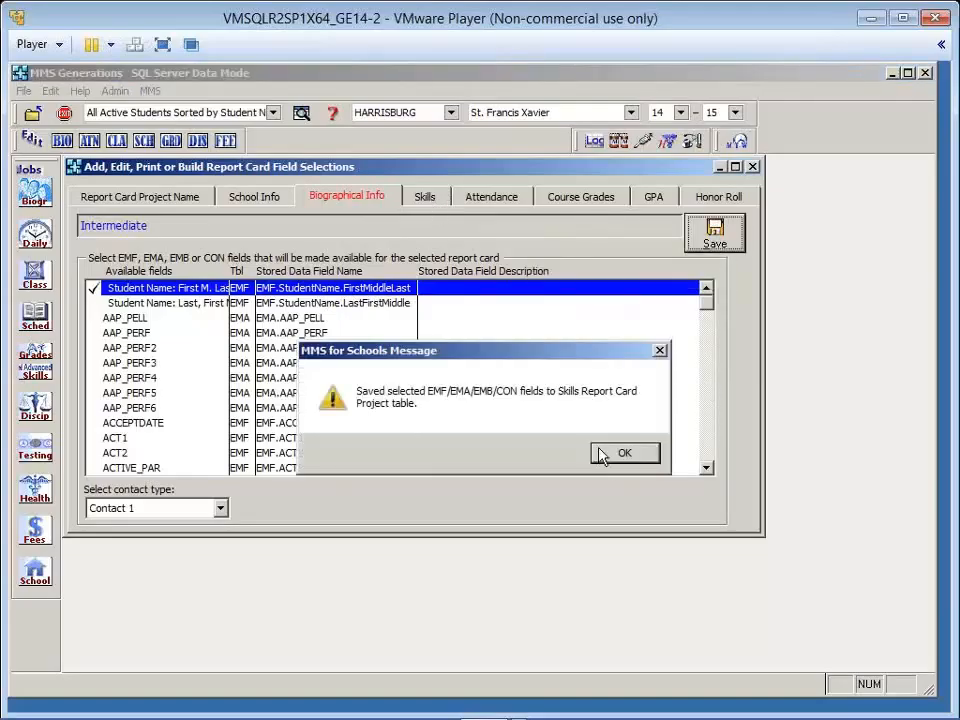
left_click(614, 453)
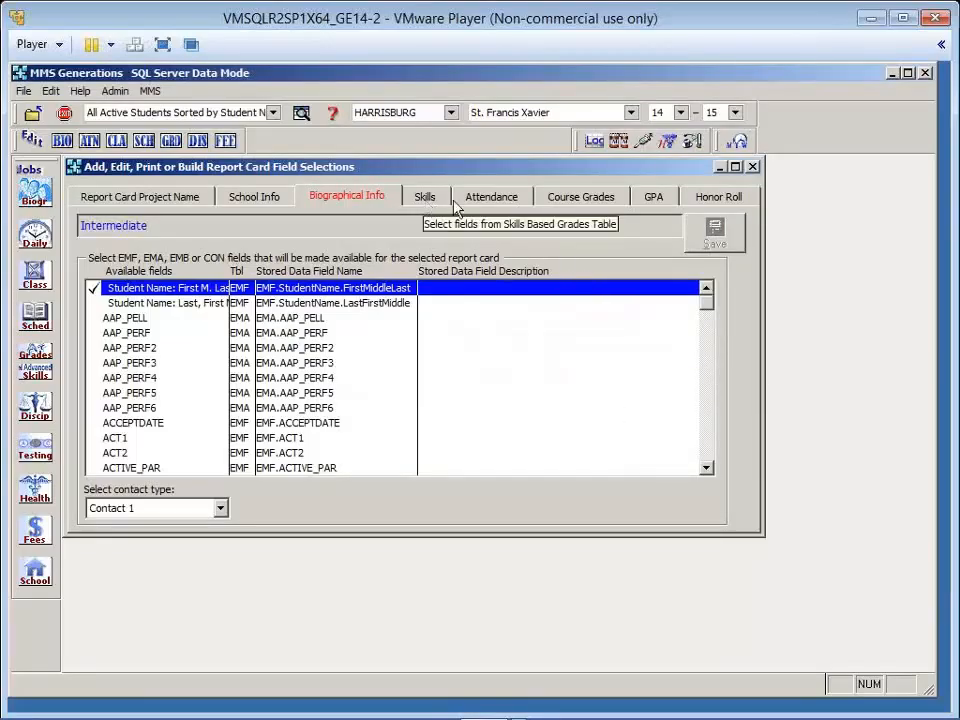
Examine the yearly and trimester attendance summary fields selected for the Intermediate report card.
left_click(491, 197)
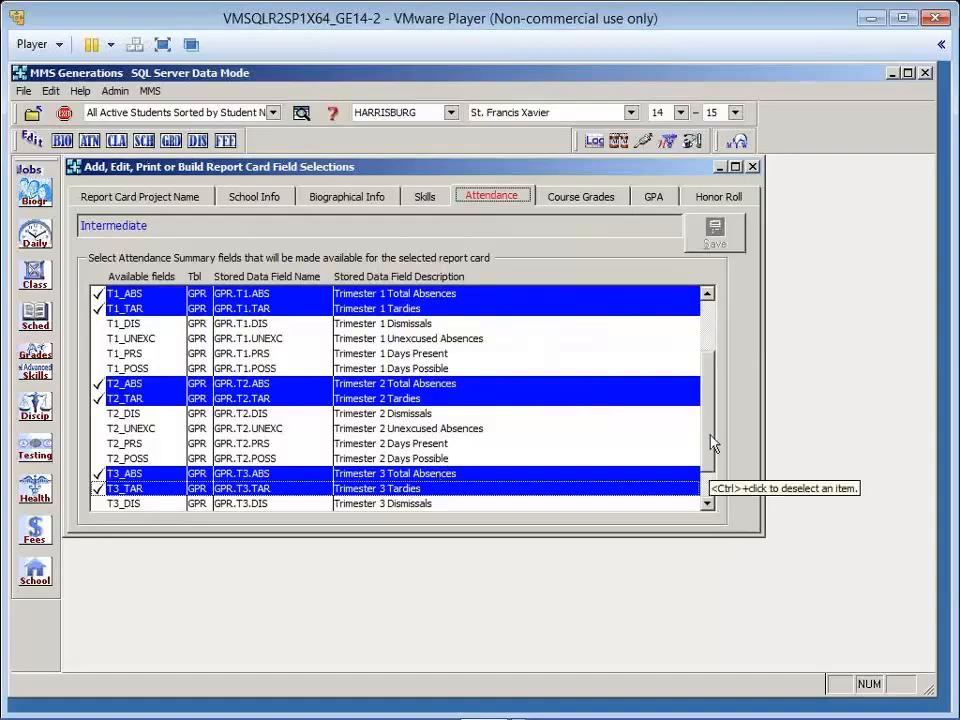
left_click_drag(713, 443, 713, 407)
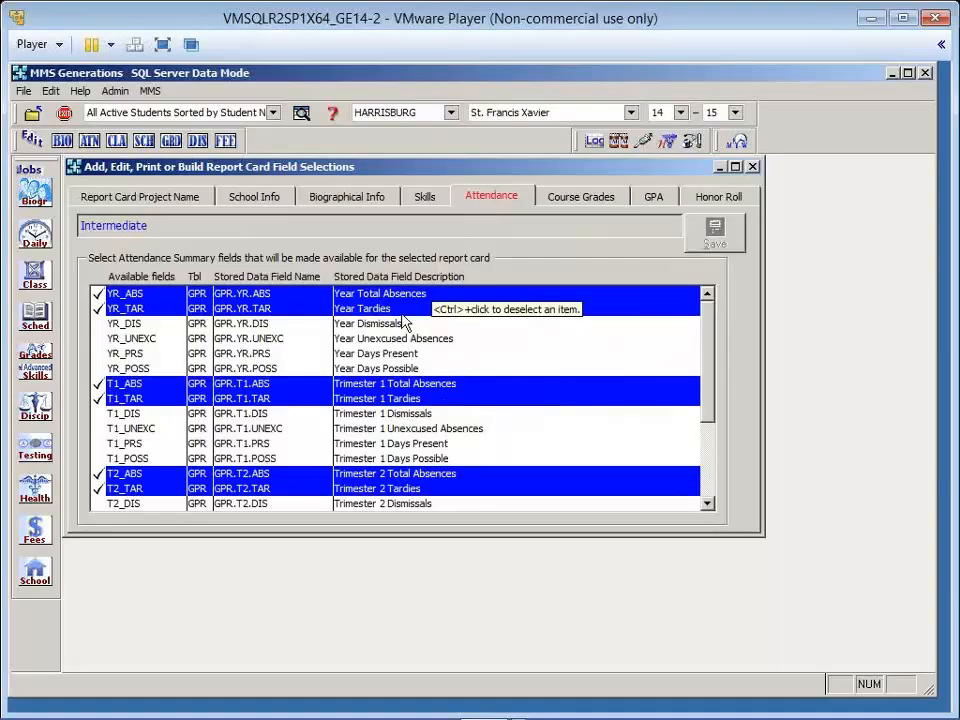
In the skills selections, reselect every Intermediate skill group from CHRISTIAN VALUES through INSTRUCTIONAL SUPPORT.
left_click(425, 199)
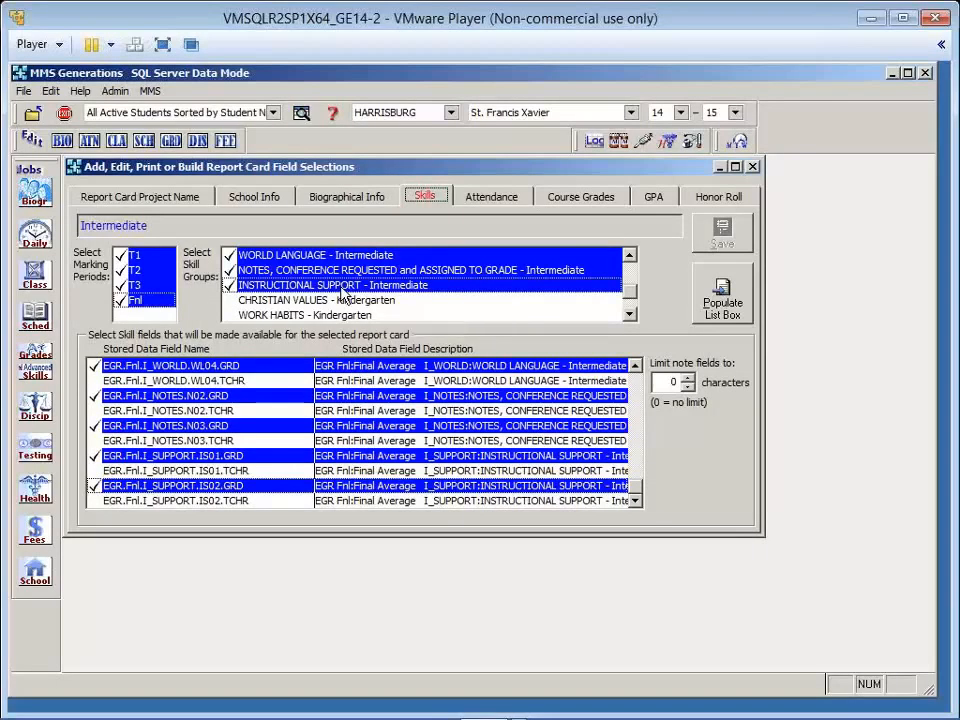
left_click(633, 275)
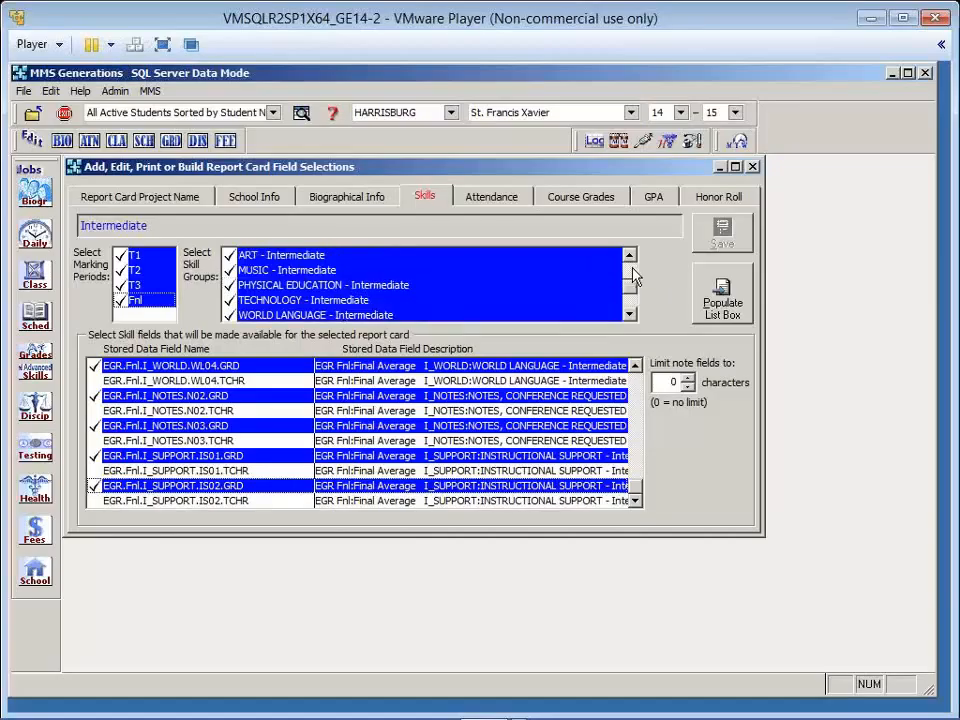
left_click(633, 270)
left_click(633, 270)
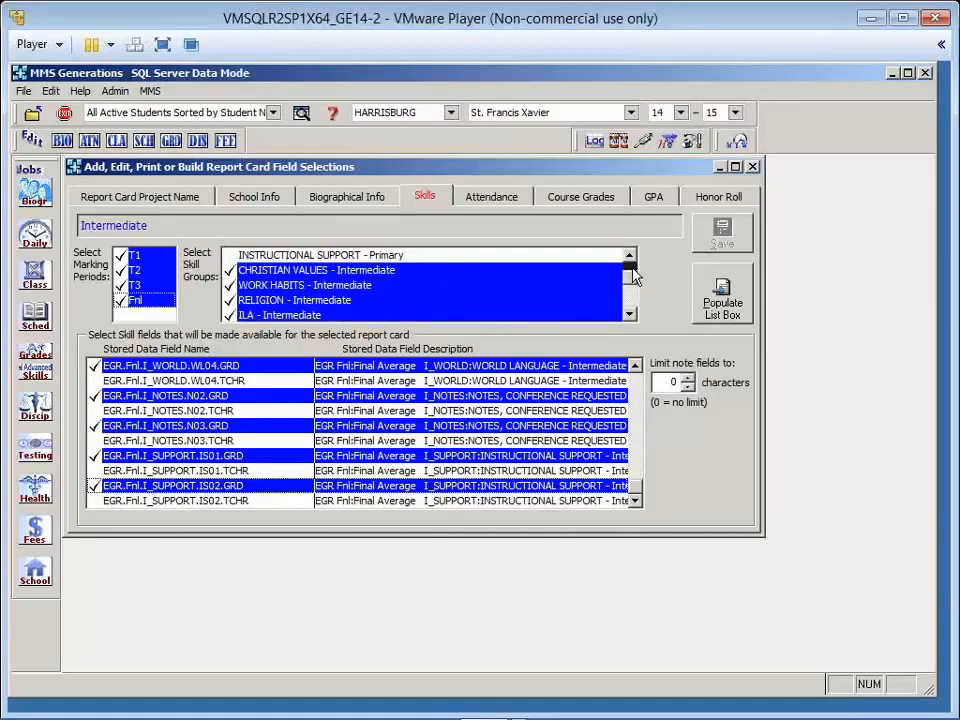
left_click(352, 277)
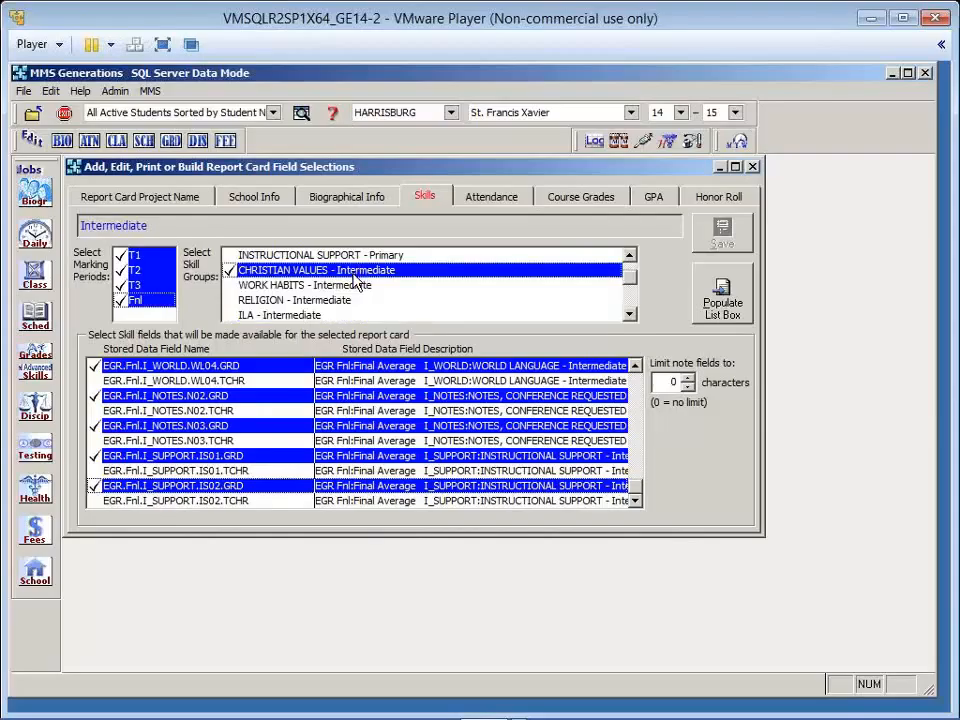
left_click(632, 302)
left_click(636, 310)
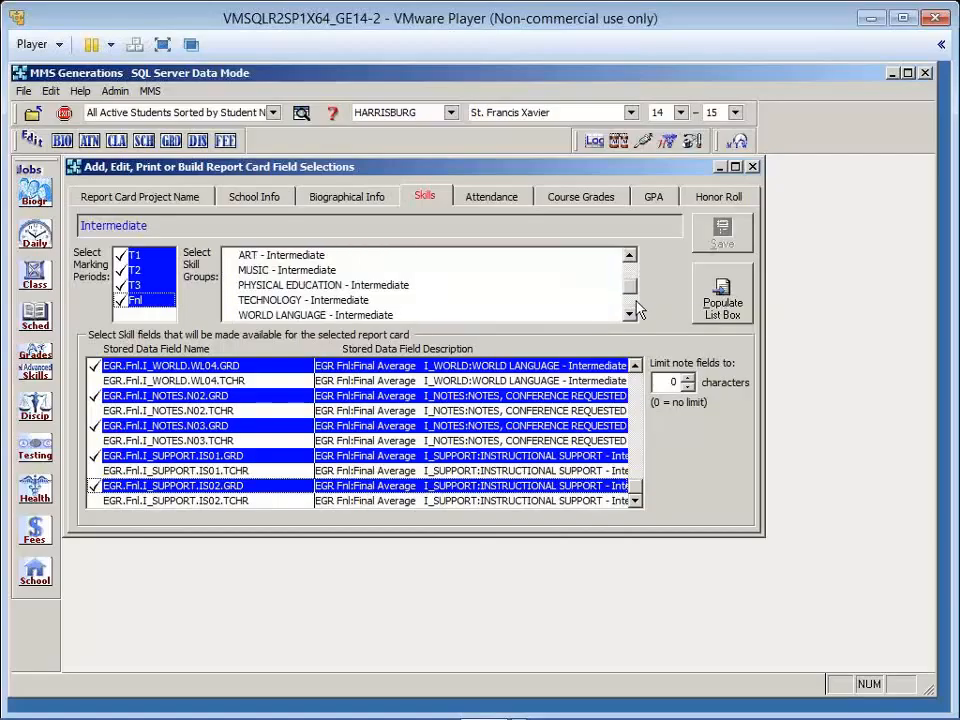
left_click(636, 310)
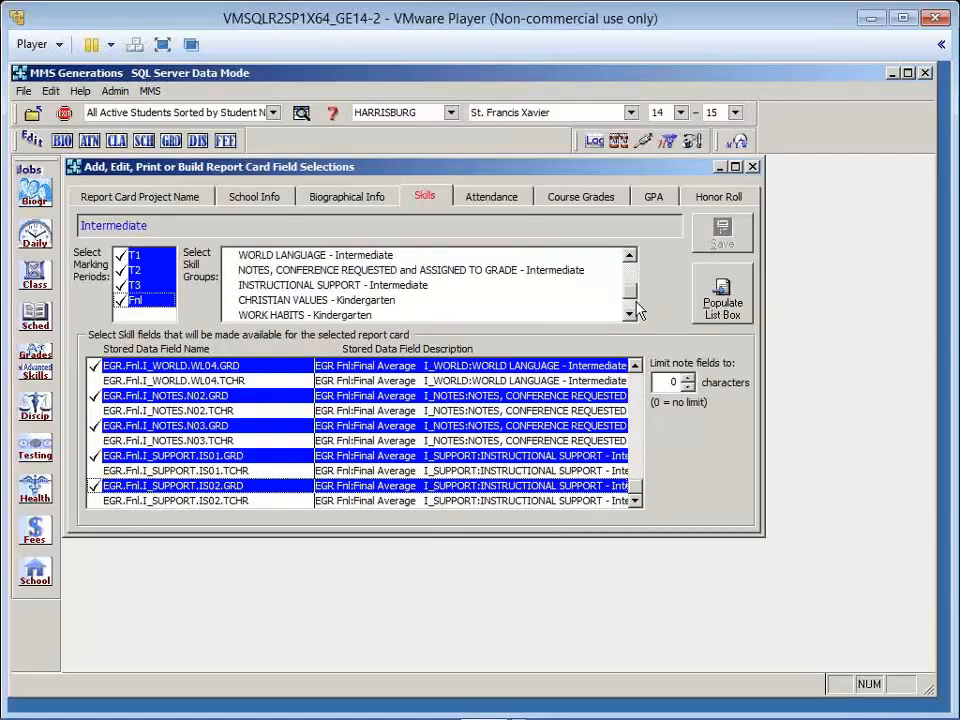
left_click(400, 288)
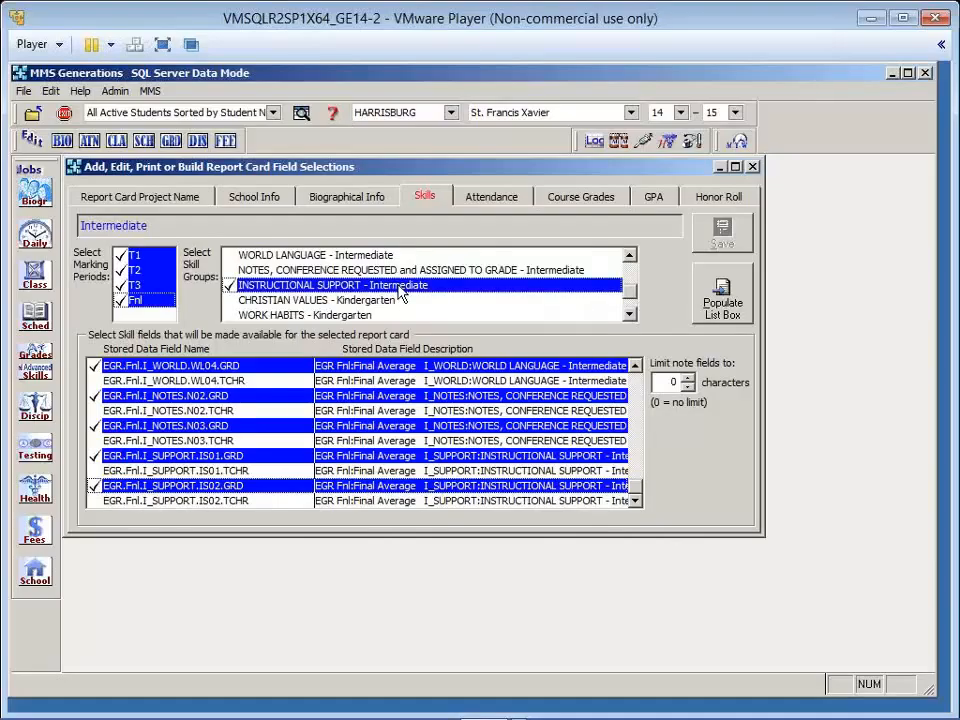
left_click(632, 280)
left_click(632, 280)
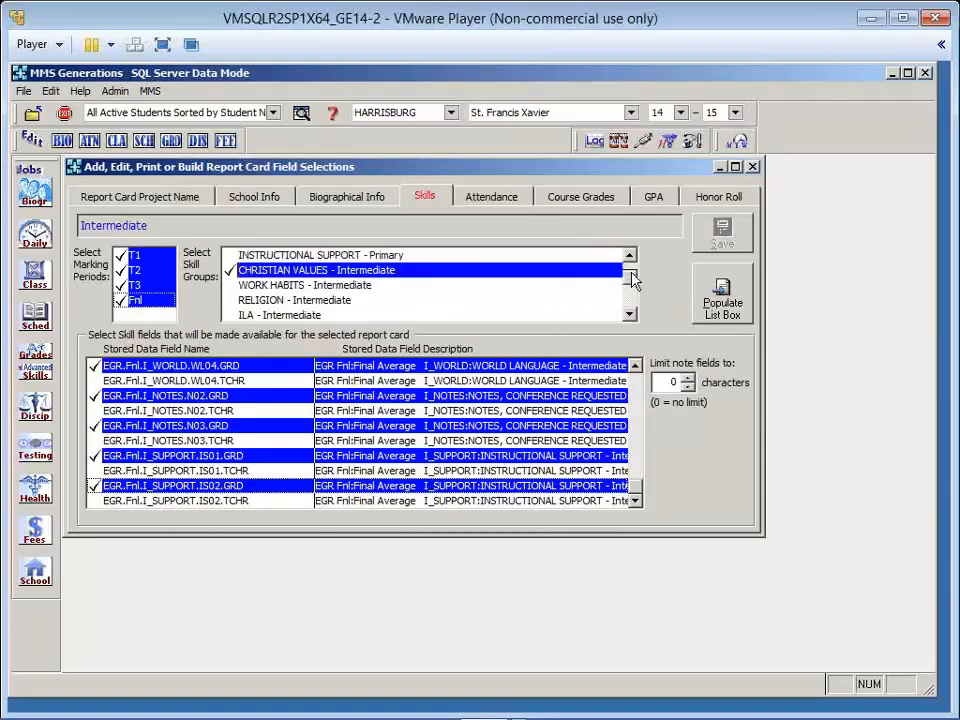
left_click(475, 270, "shift")
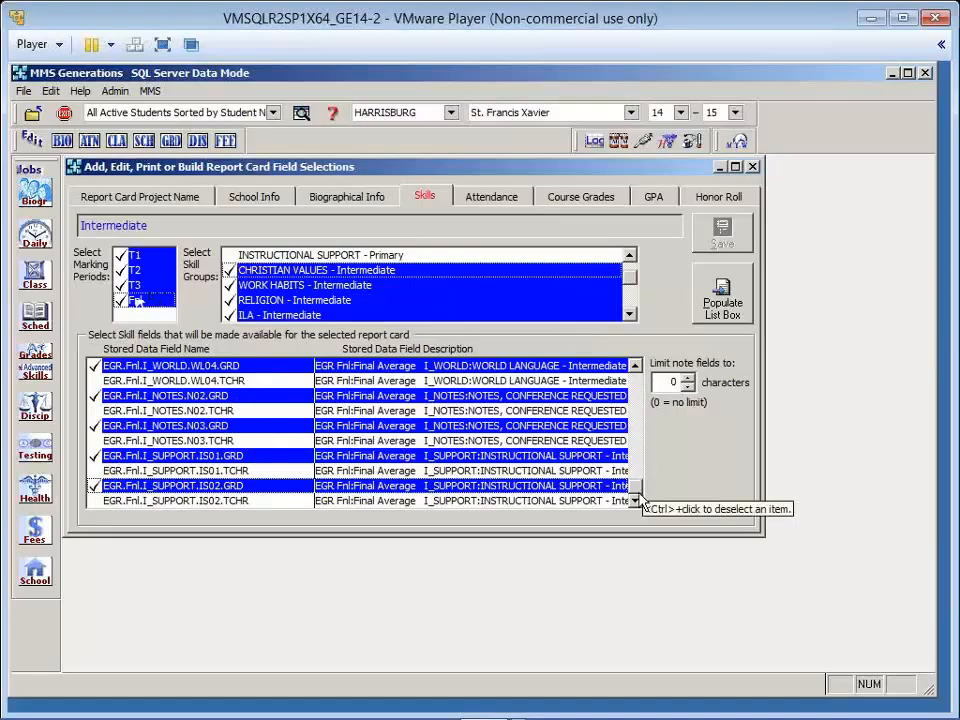
Examine the grade, teacher and note skill fields listed for the second and third trimesters.
left_click_drag(639, 484, 646, 449)
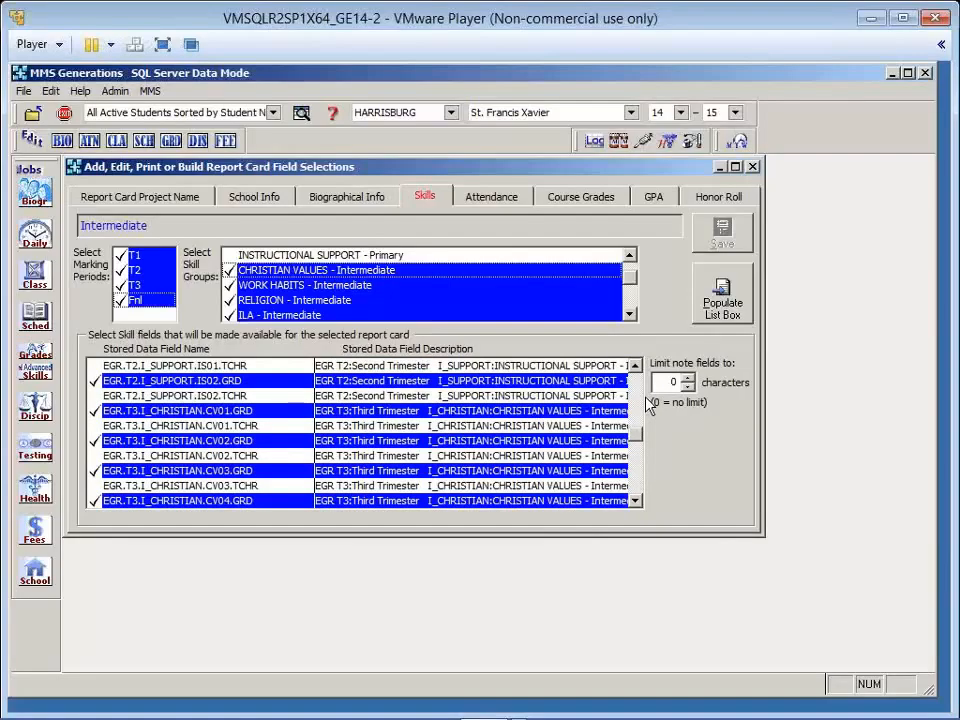
scroll(645, 430, "up", 3)
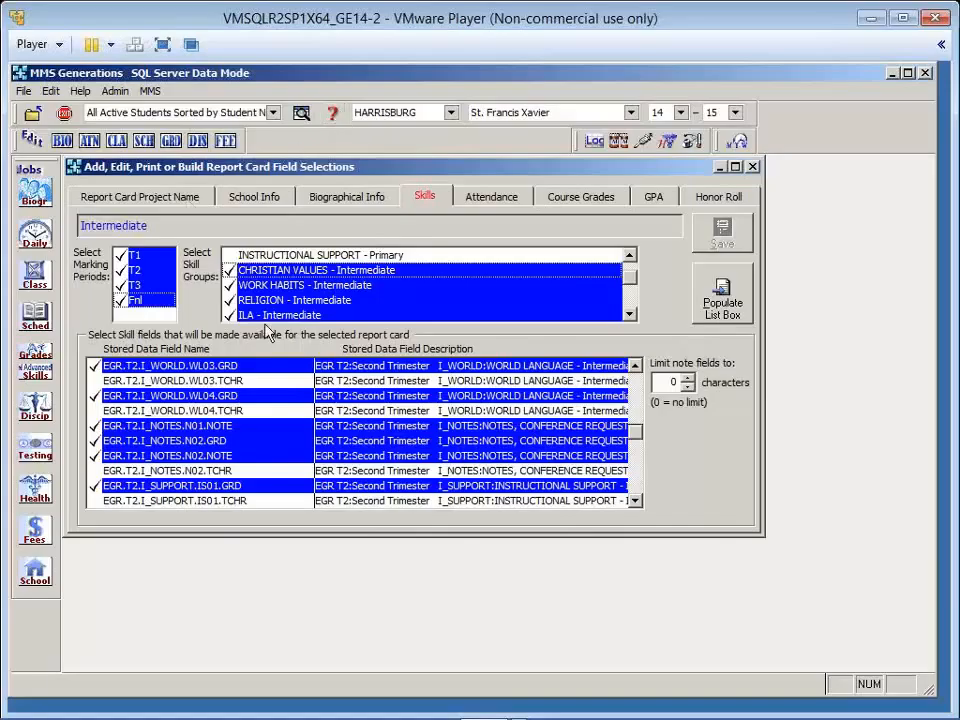
Examine the grade, comment, note and teacher name edit fields selected for the Intermediate course grades.
left_click(582, 200)
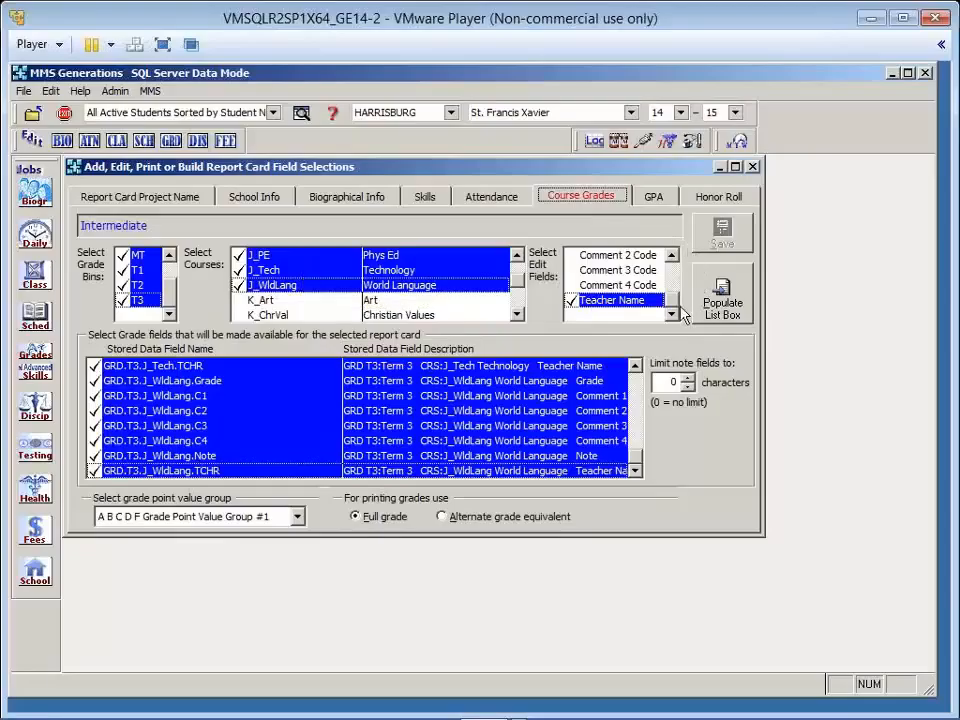
left_click(675, 255)
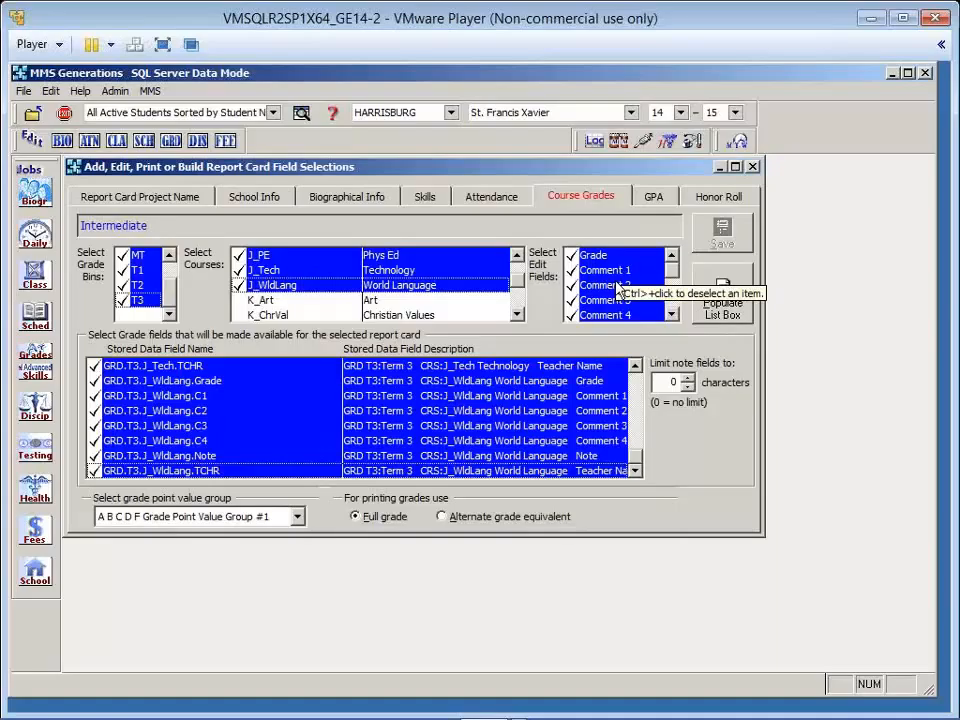
left_click(674, 298)
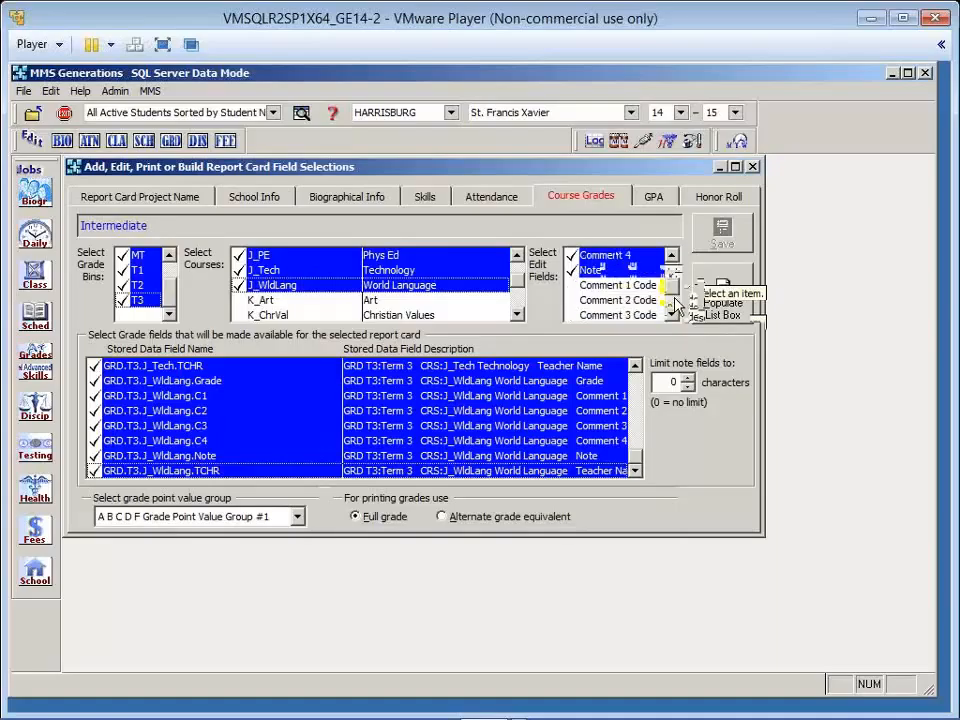
left_click(677, 304)
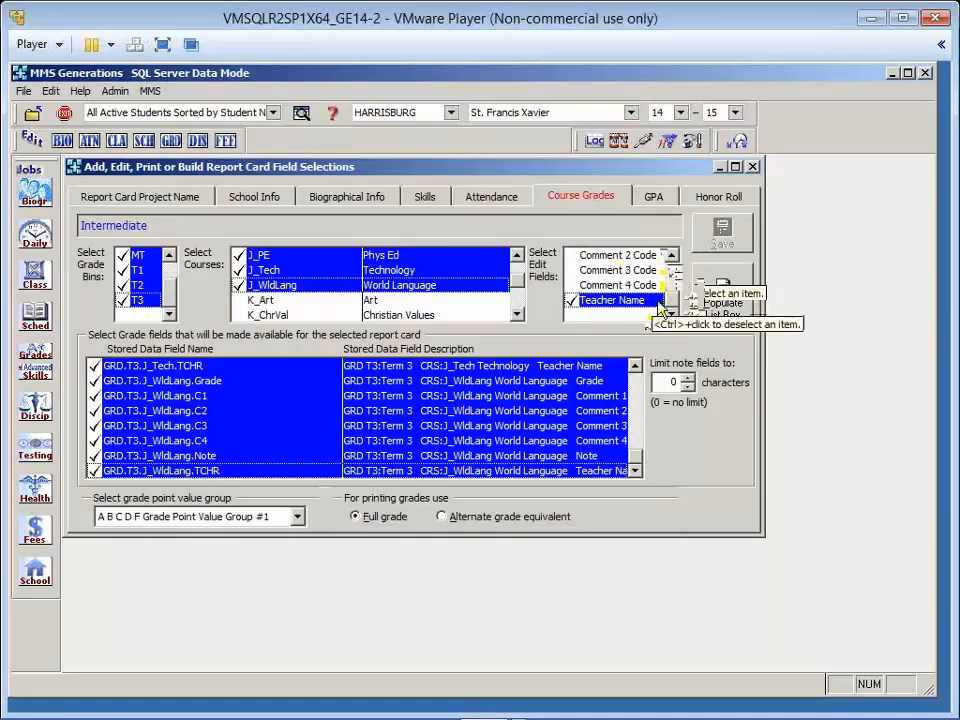
left_click(676, 281)
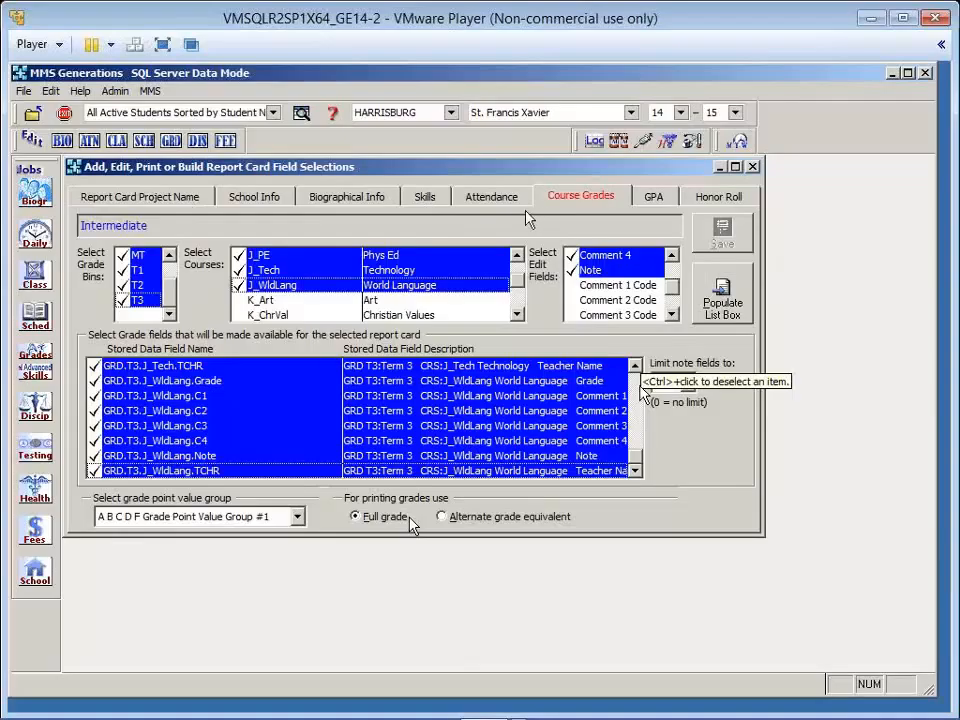
Preview the Intermediate project's field selections report through its Skills section, and check the available report output options.
left_click(100, 200)
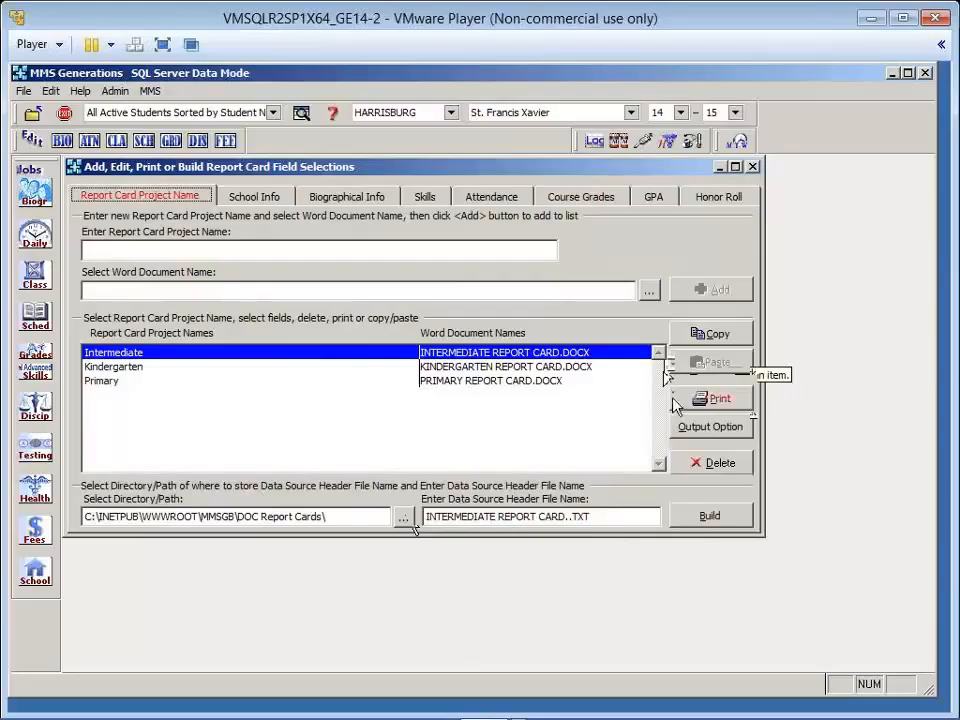
left_click(733, 404)
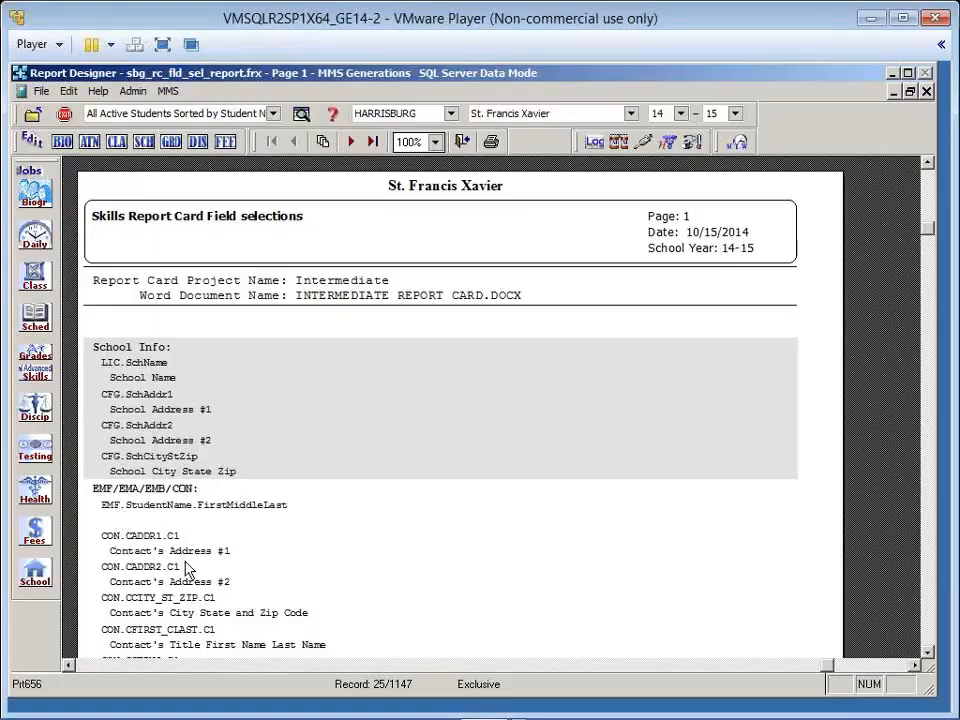
scroll(186, 569, "down", 1)
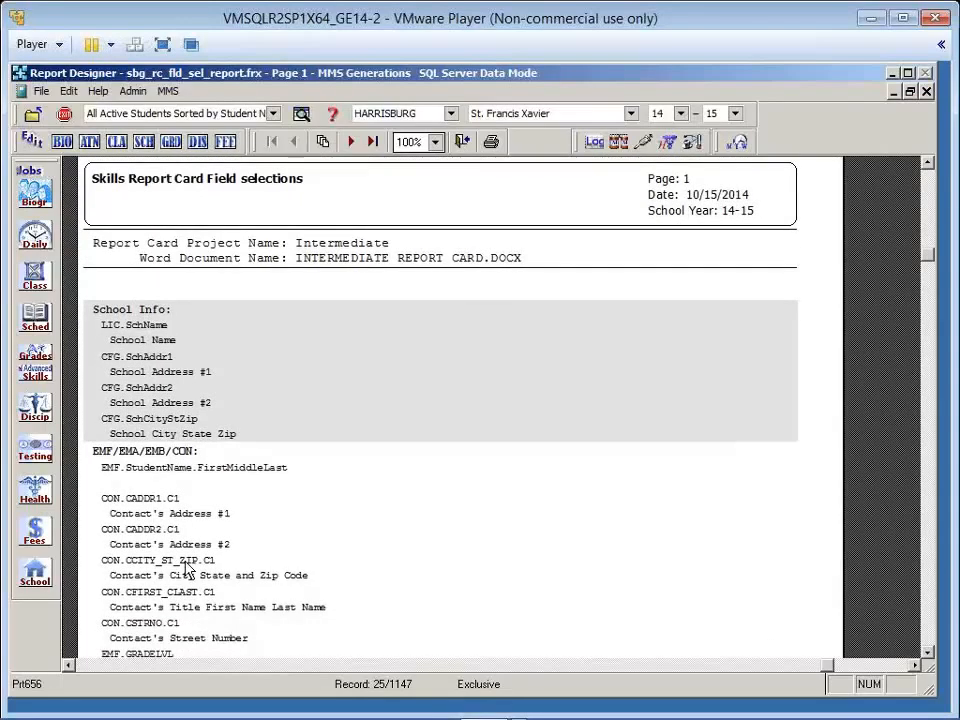
scroll(186, 569, "down", 1)
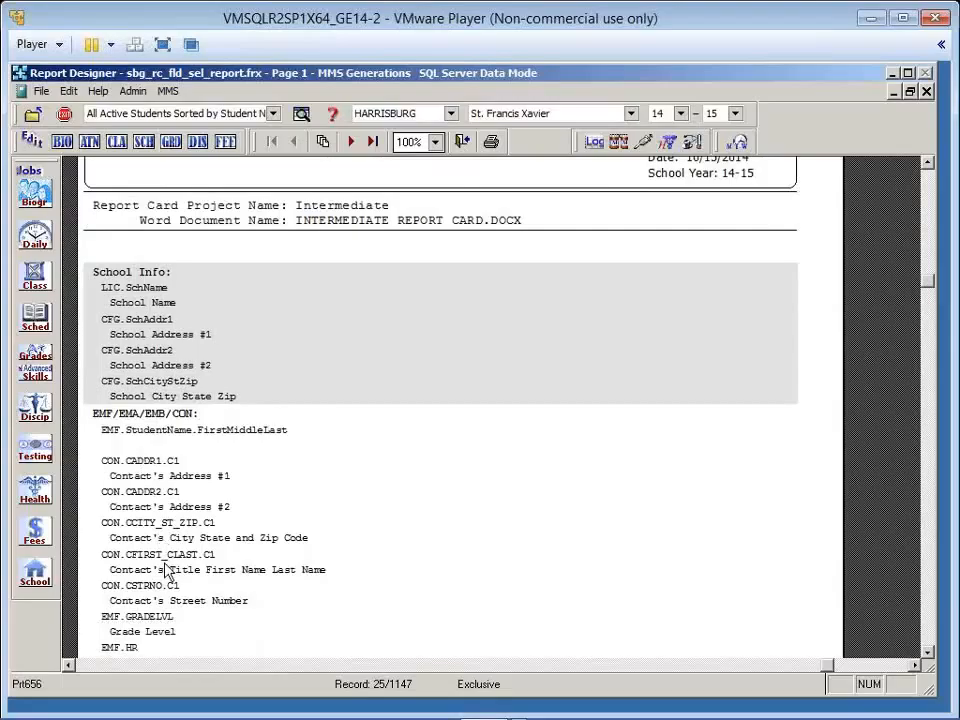
scroll(167, 569, "down", 5)
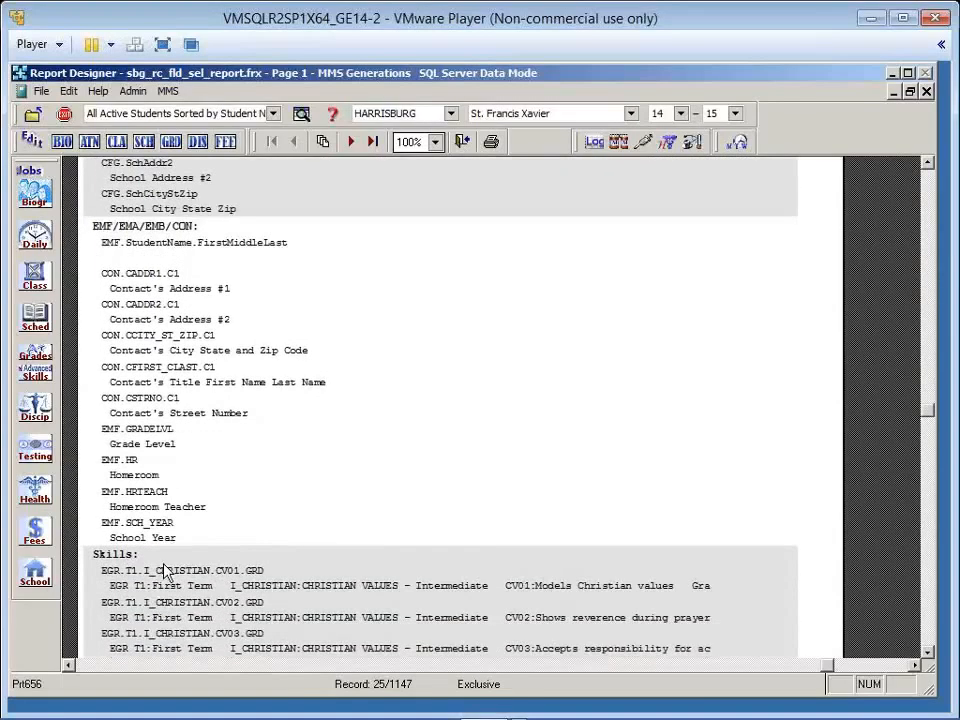
scroll(167, 570, "down", 4)
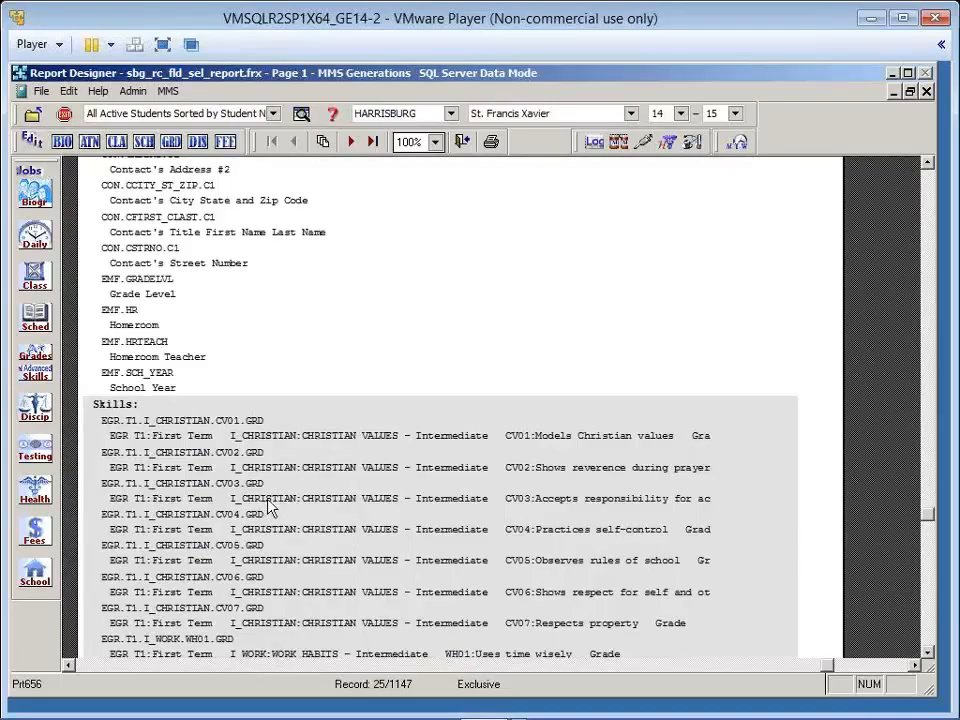
left_click(462, 141)
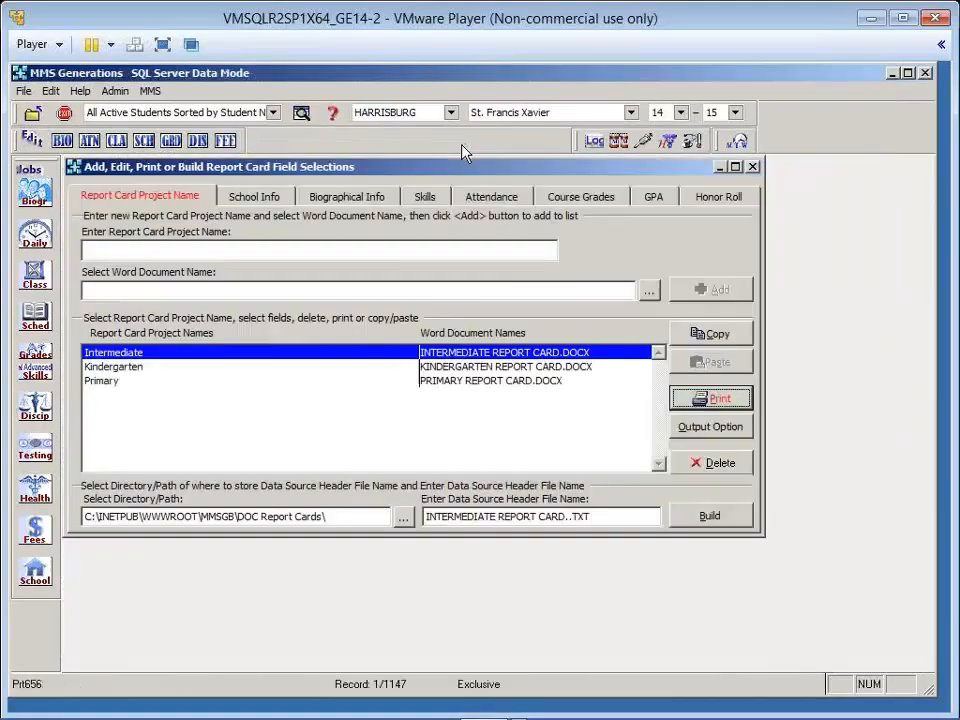
left_click(710, 427)
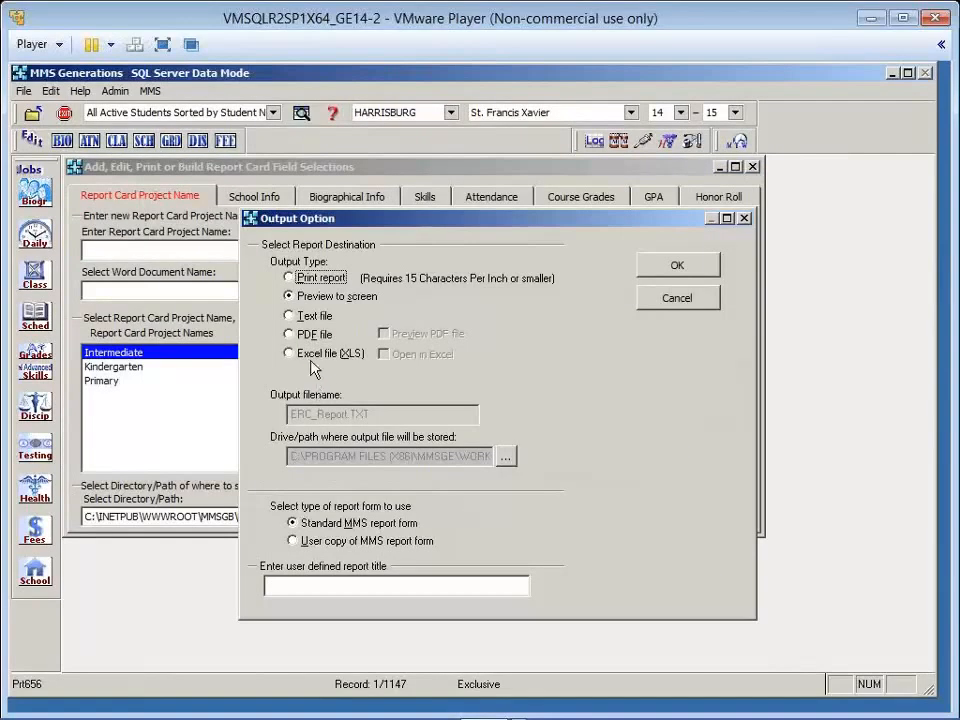
left_click(689, 304)
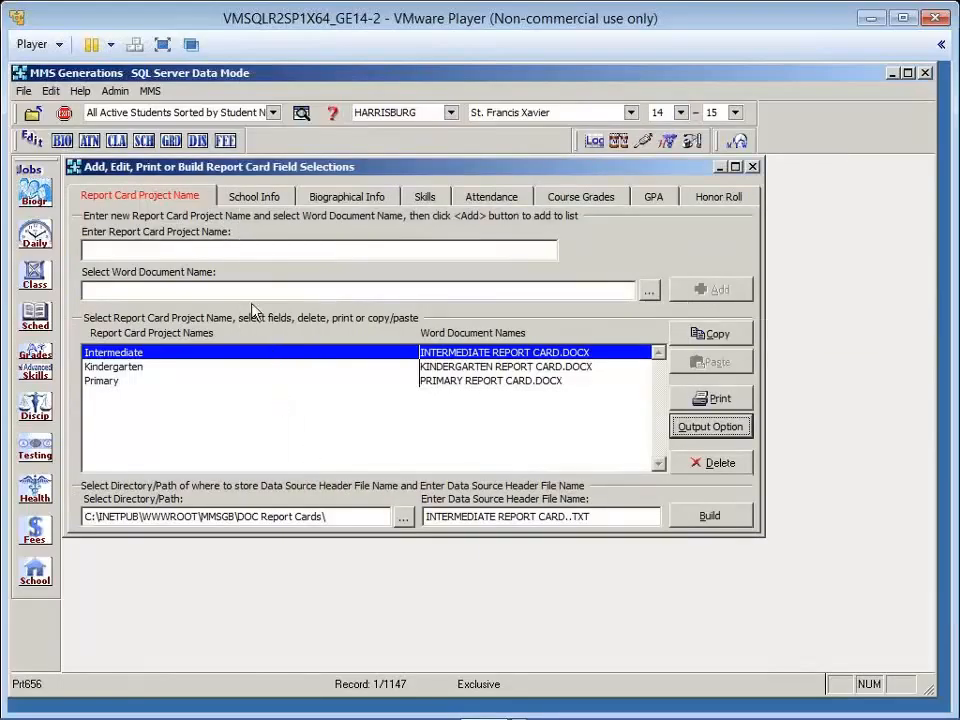
Highlight the Kindergarten project and close the report card field selections without saving the Course Grades changes.
left_click(175, 366)
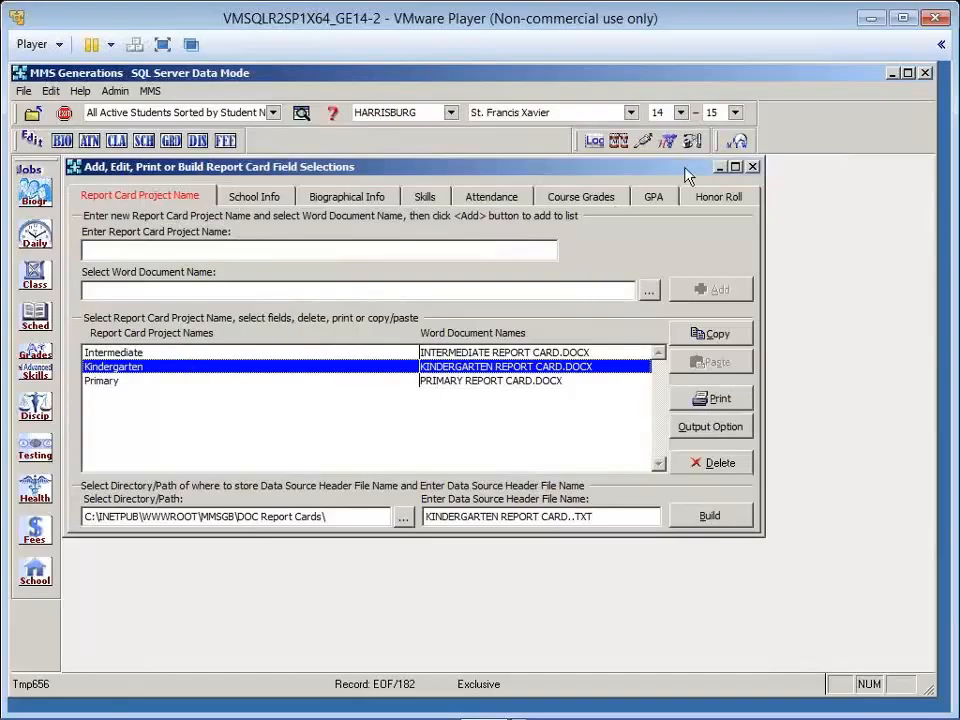
left_click(753, 167)
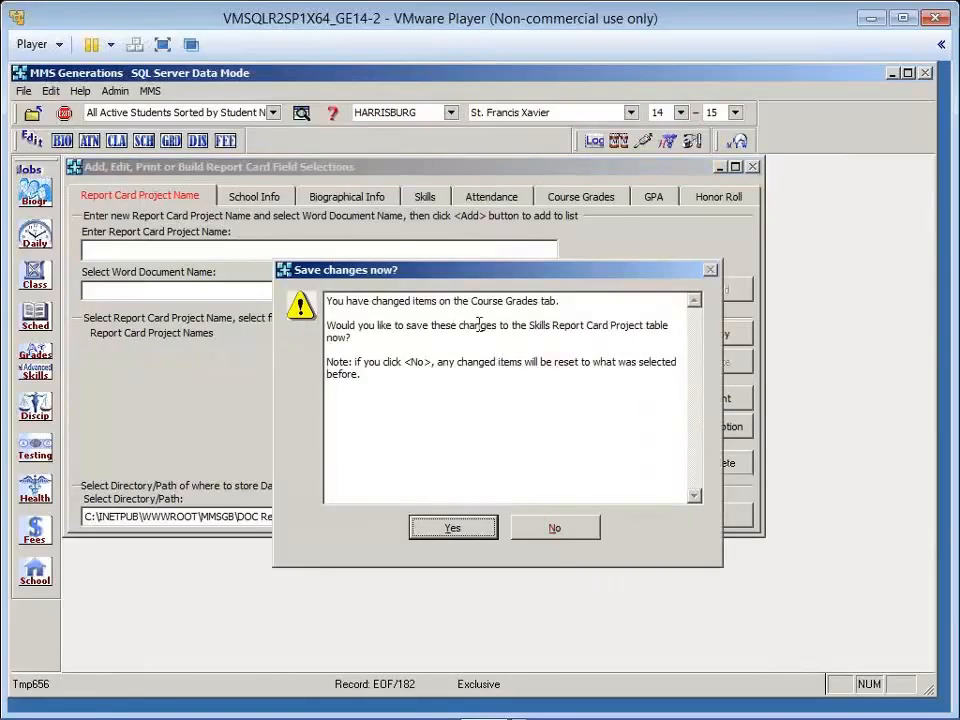
left_click(555, 530)
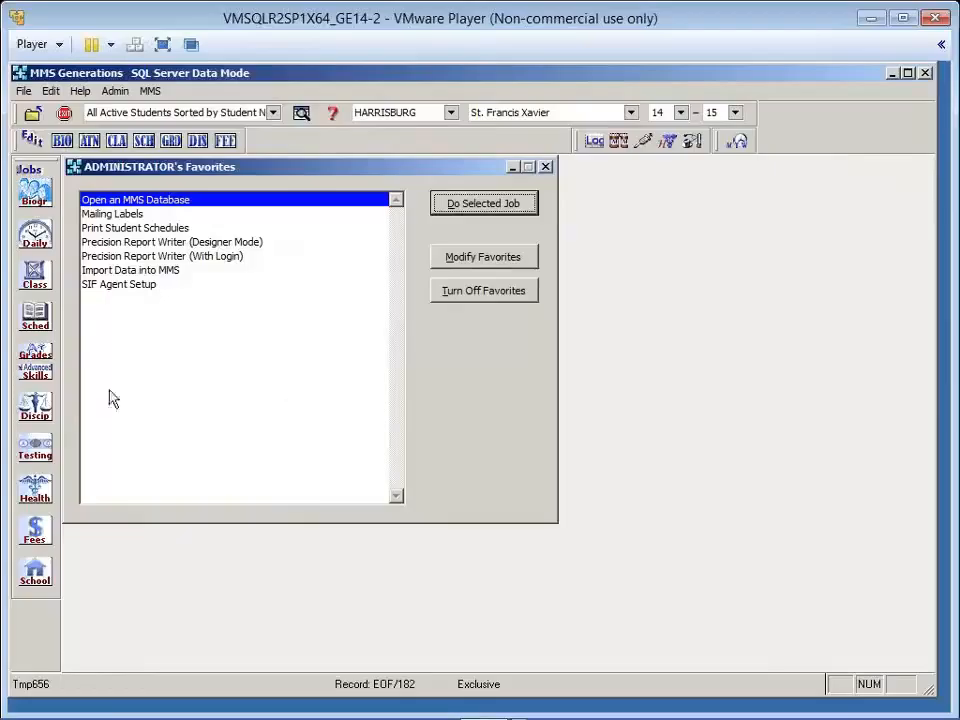
Open the Assign Report Card Name operation for skill grades and choose Kindergarten as the report card project to add.
left_click(36, 374)
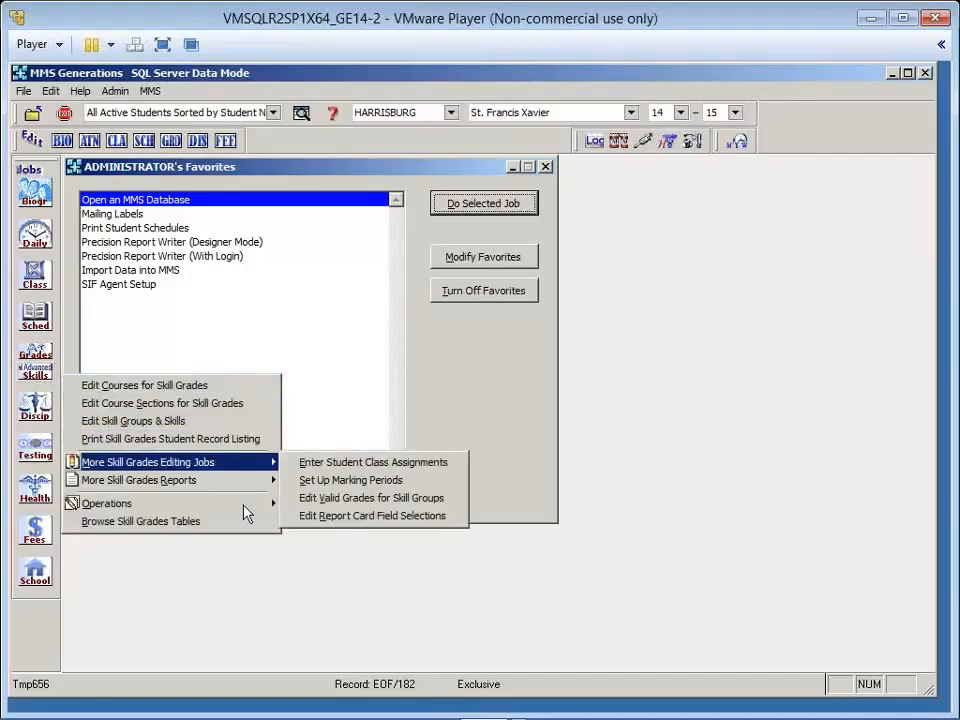
mouse_move(245, 512)
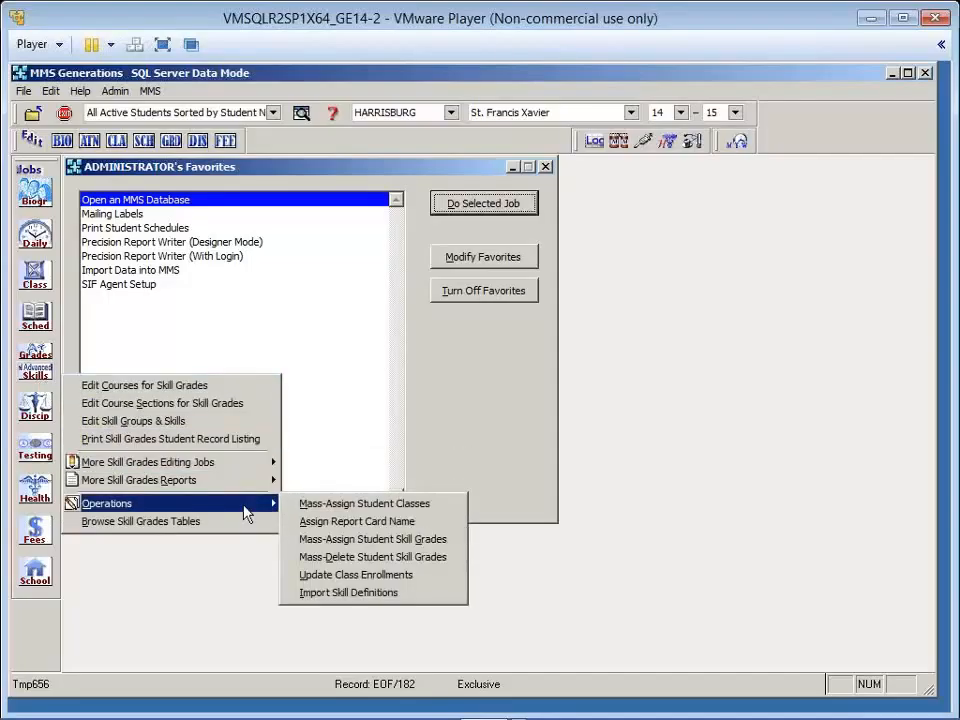
left_click(352, 524)
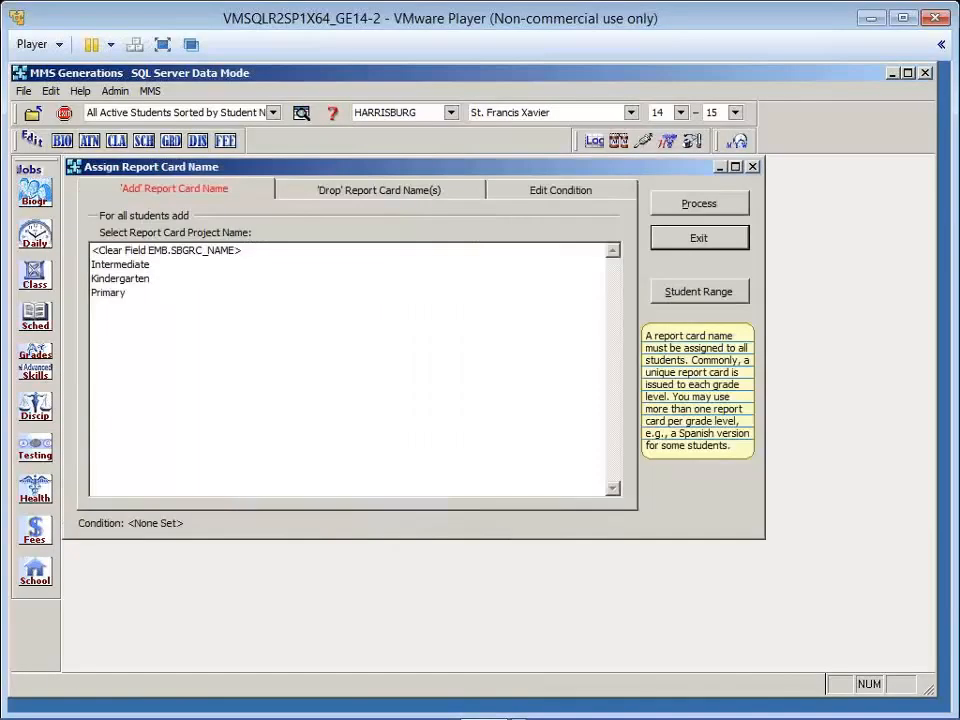
left_click(134, 267)
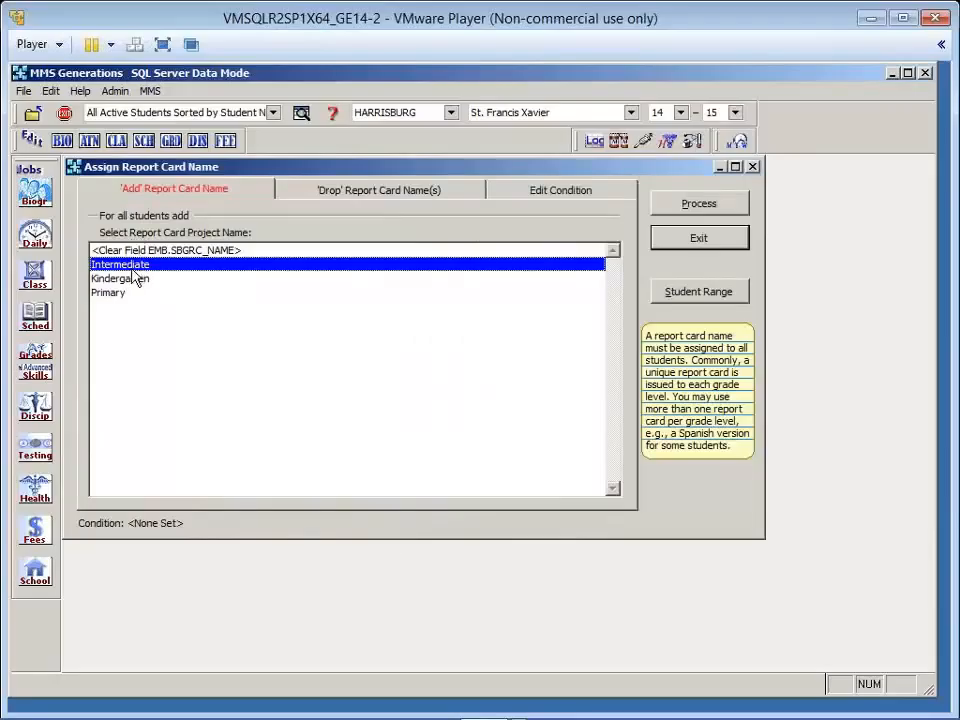
left_click(134, 279)
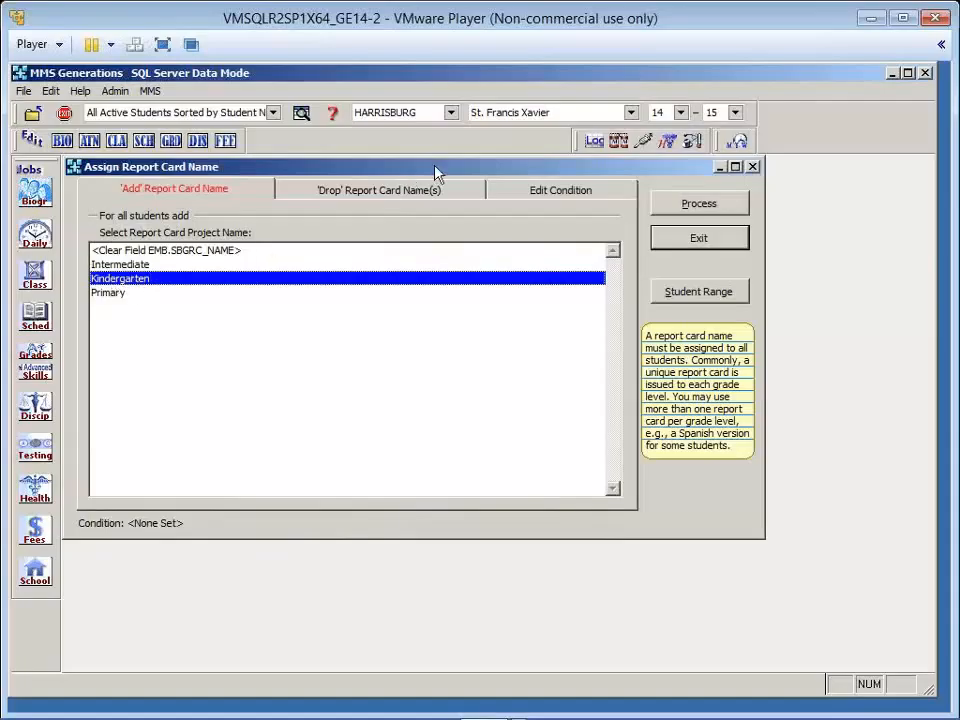
Apply a condition limiting the Kindergarten report card assignment to students whose HR field is equal to K.
left_click(573, 196)
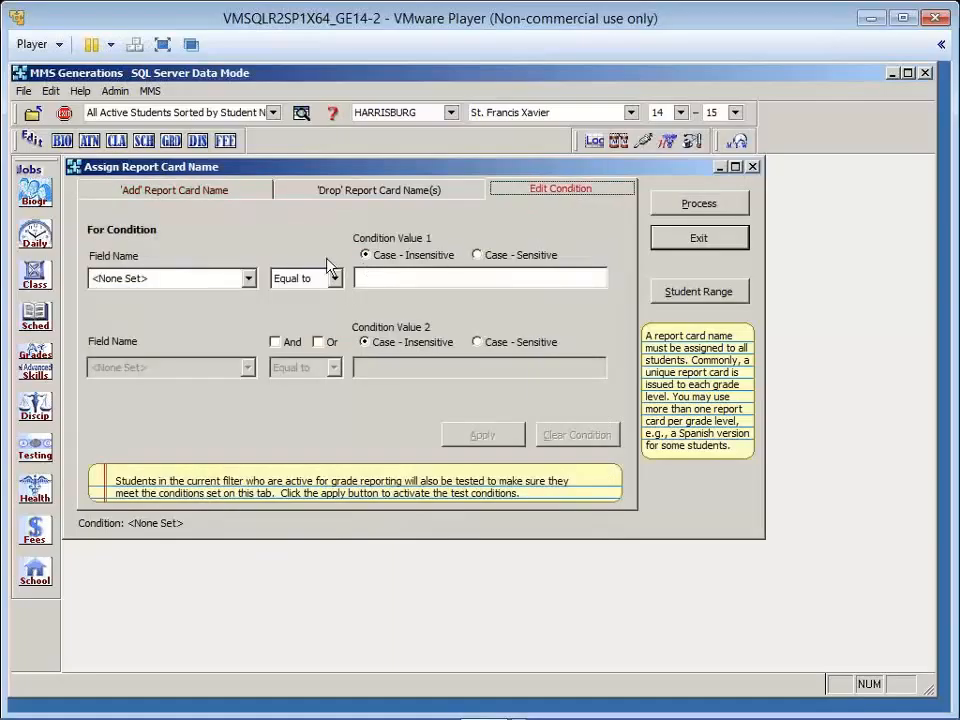
left_click(248, 279)
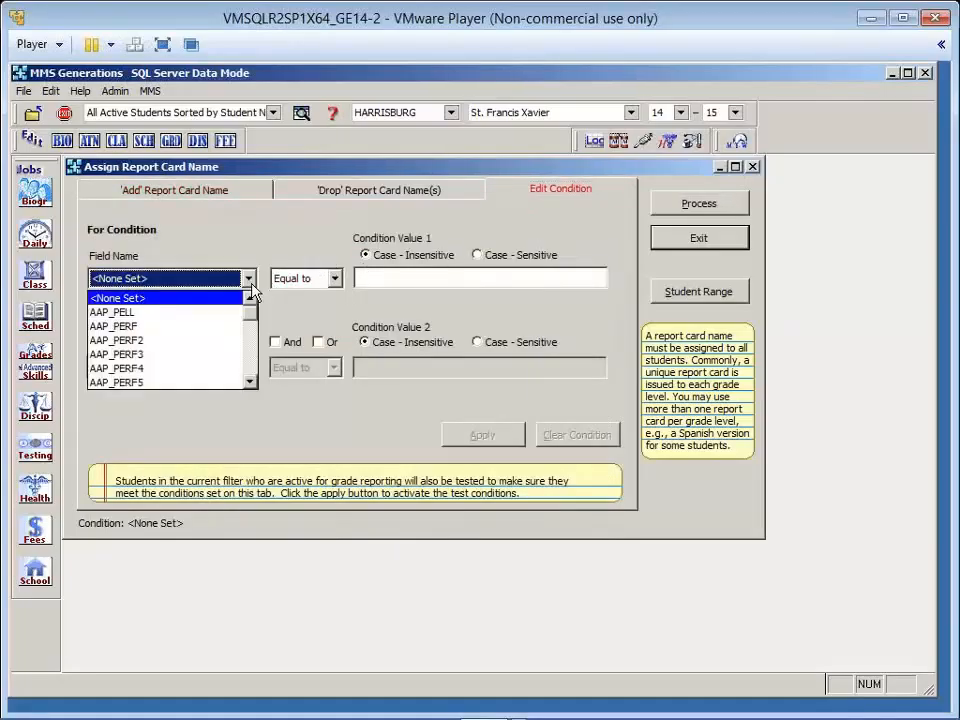
key("h")
left_click(252, 284)
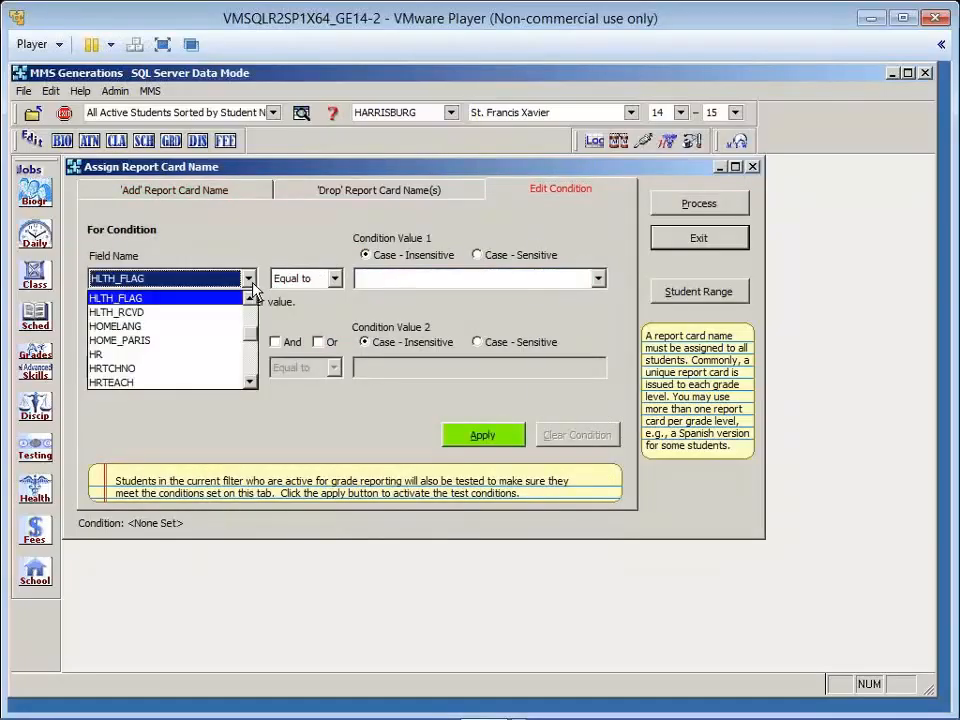
left_click(198, 356)
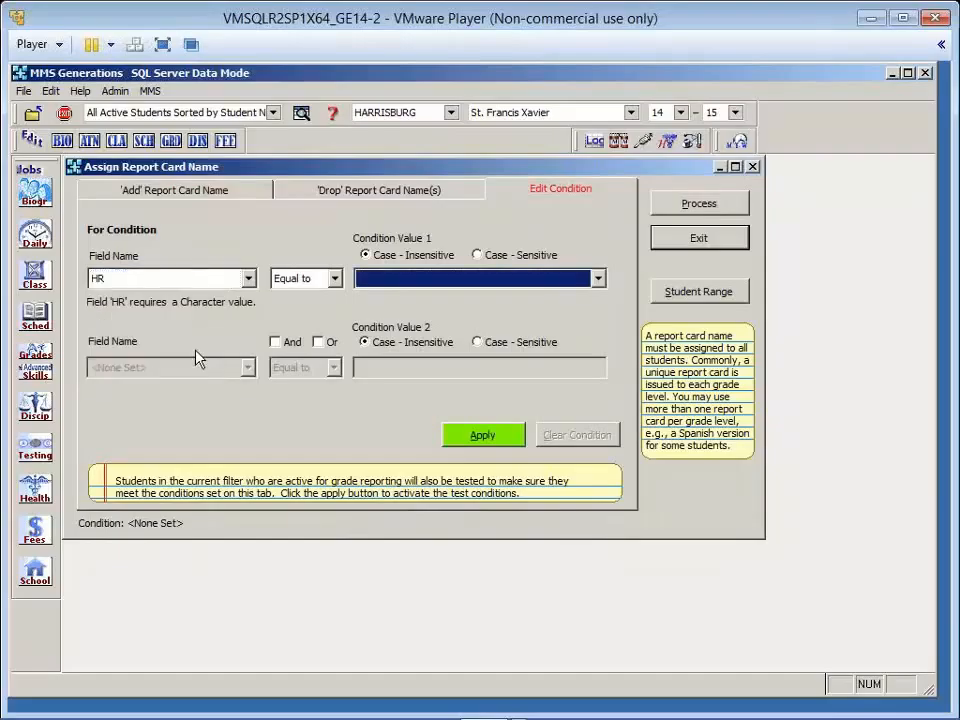
left_click(599, 279)
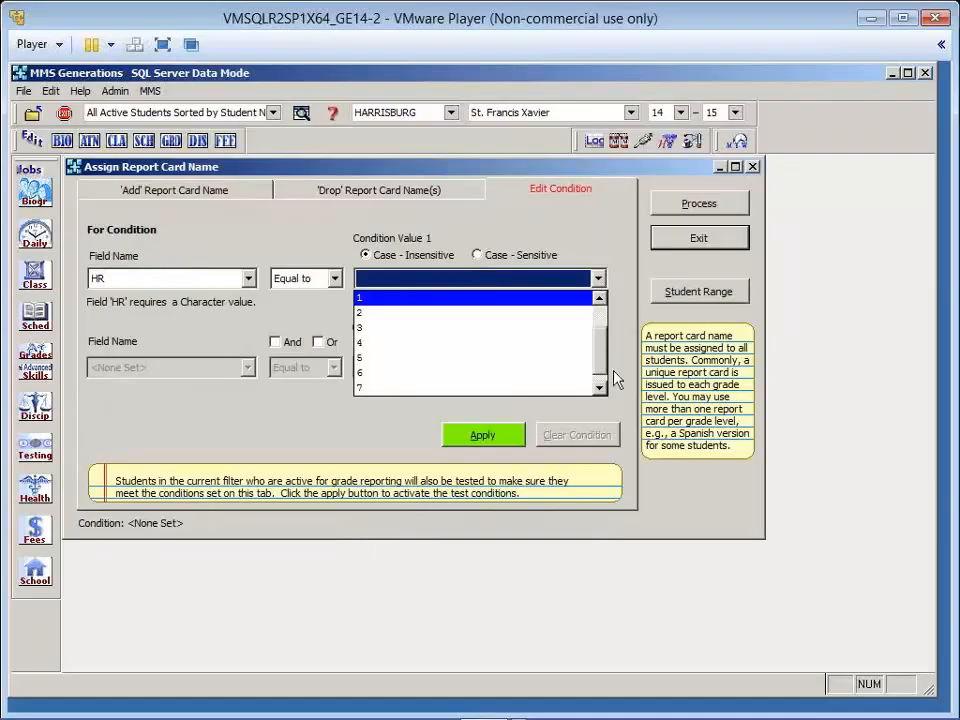
scroll(563, 390, "down", 2)
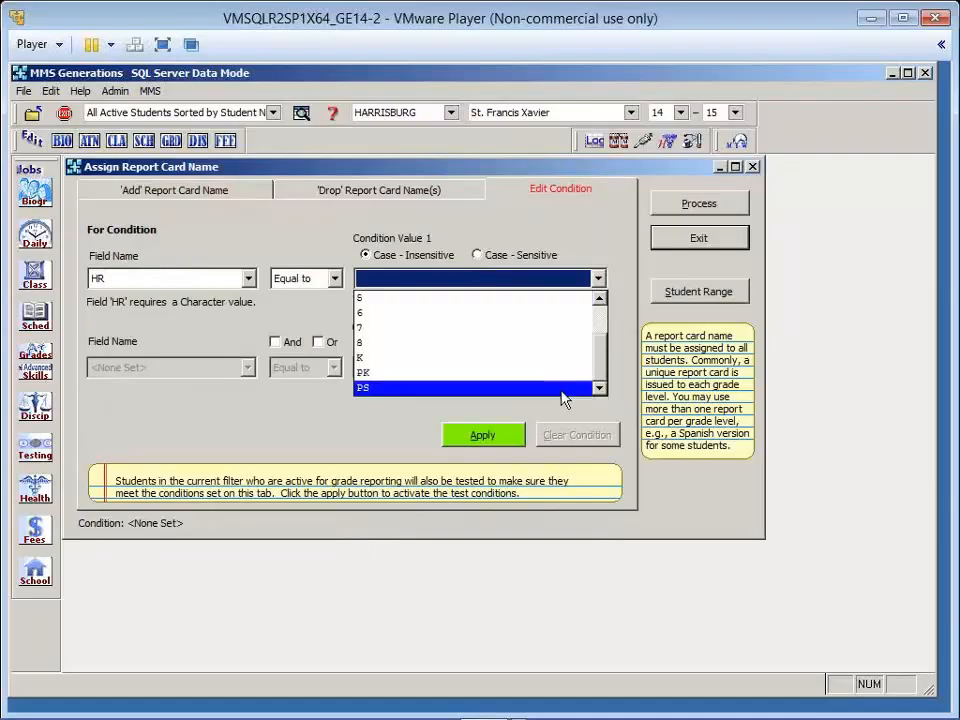
left_click(468, 358)
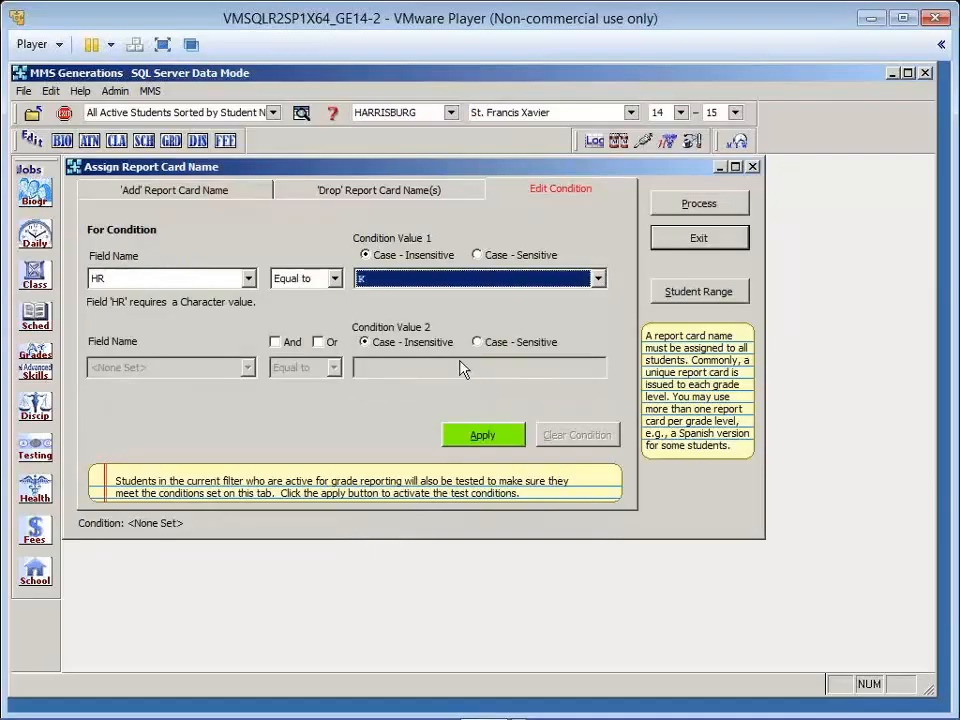
left_click(500, 445)
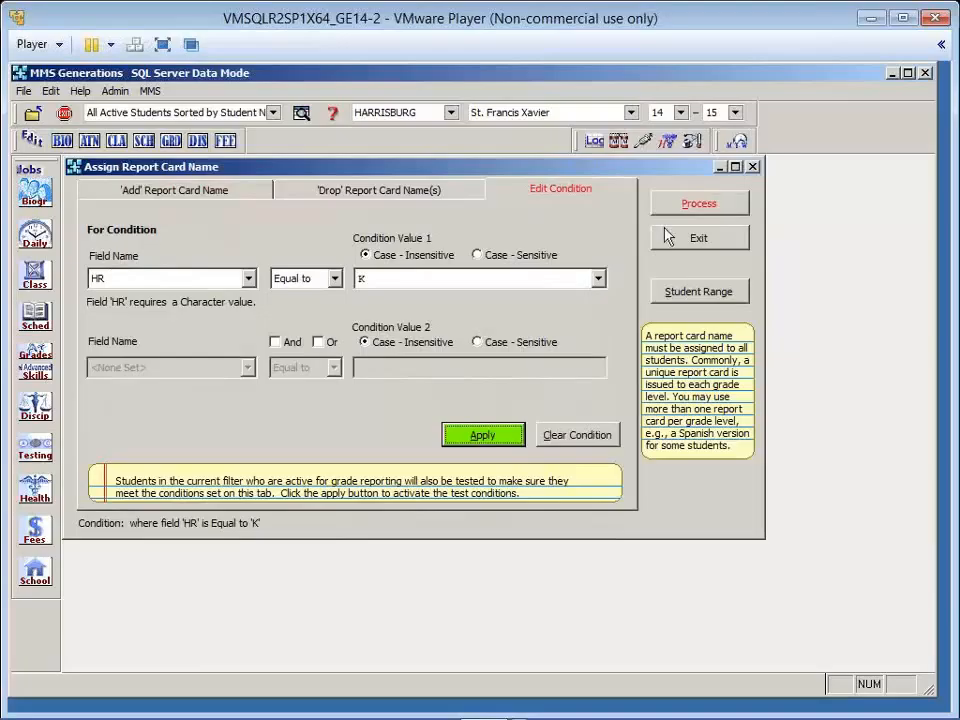
left_click(189, 192)
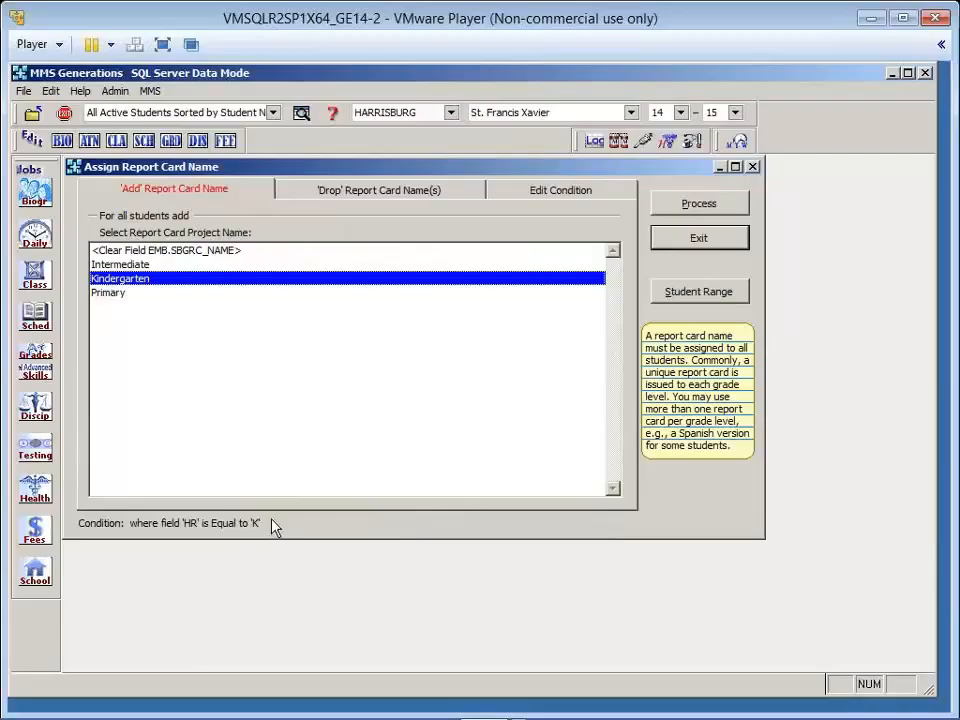
Clear the HR condition and return to the Kindergarten report card name selection.
left_click(566, 189)
left_click(557, 436)
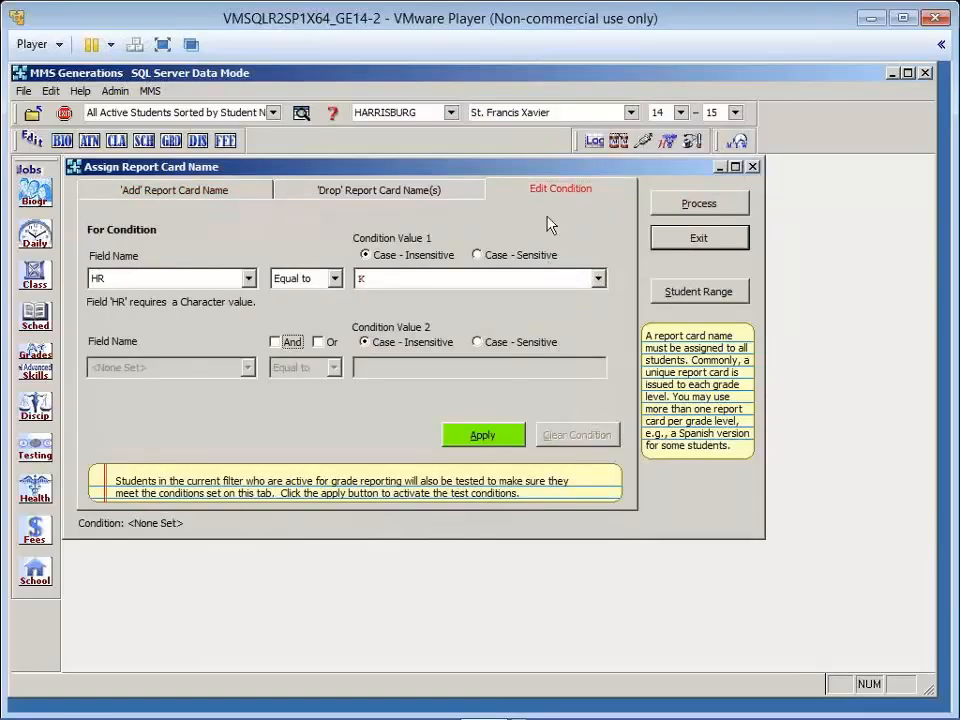
left_click(174, 189)
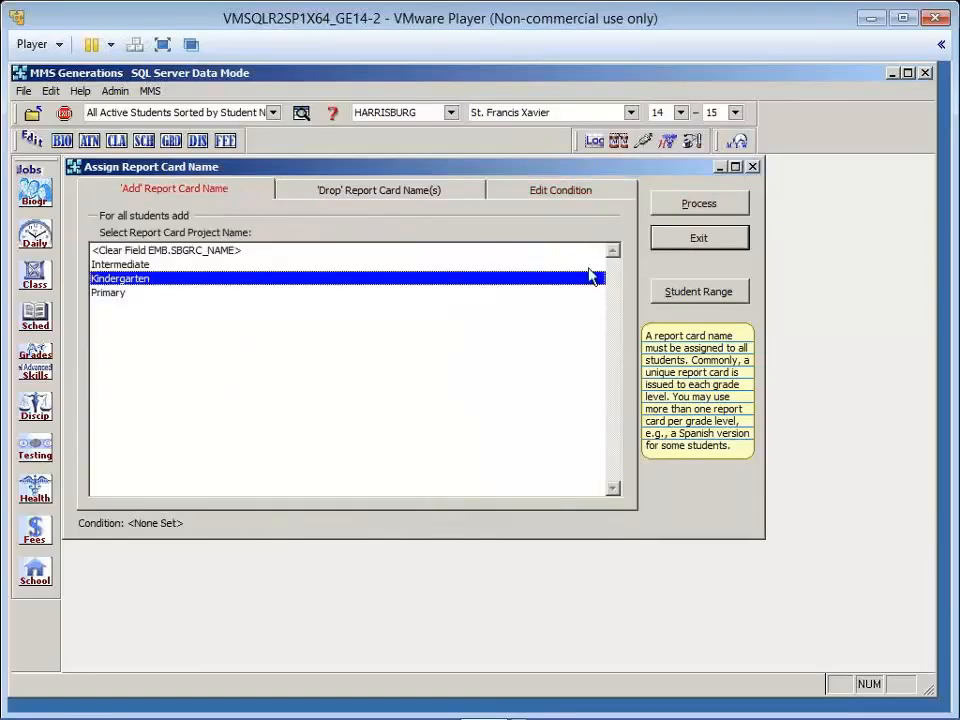
In the student range sorted by HR, deselect all students and select everyone from the first K student onward.
left_click(690, 301)
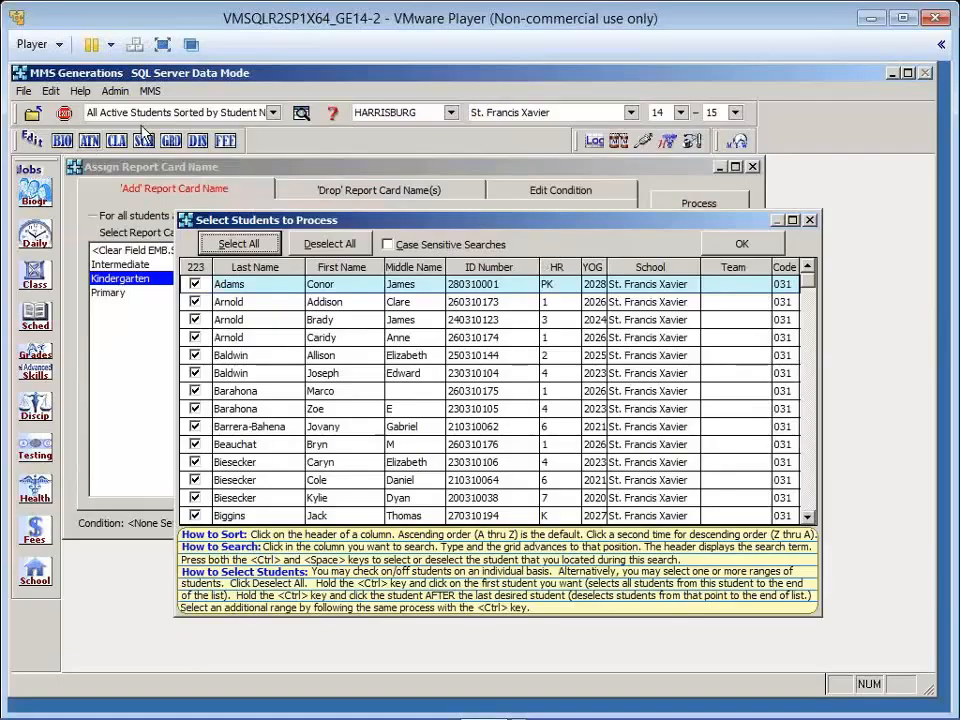
left_click(554, 267)
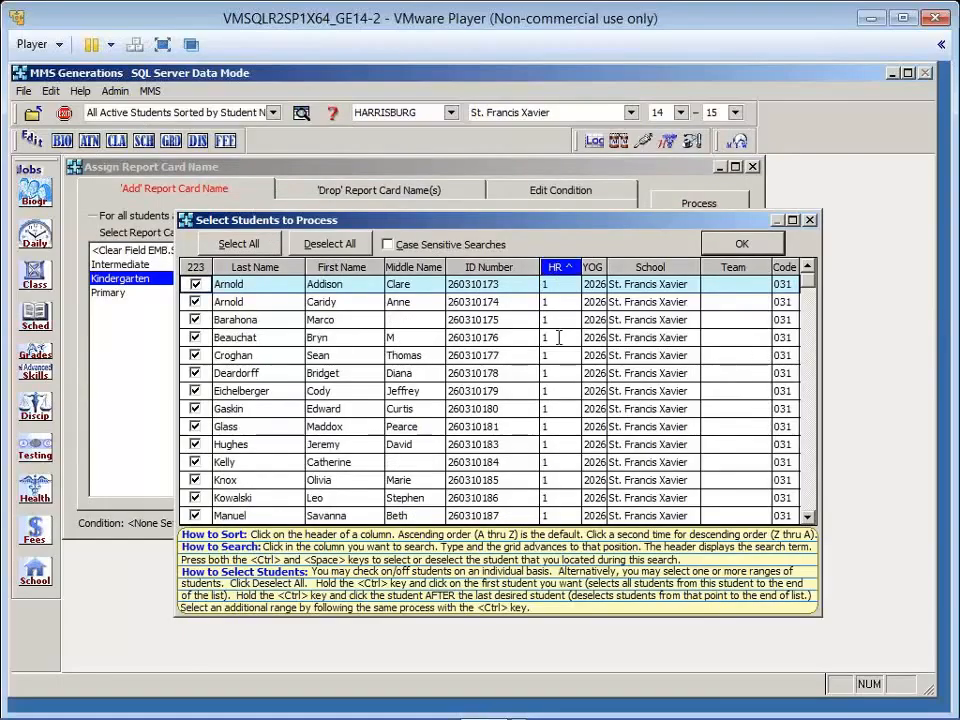
left_click(553, 337)
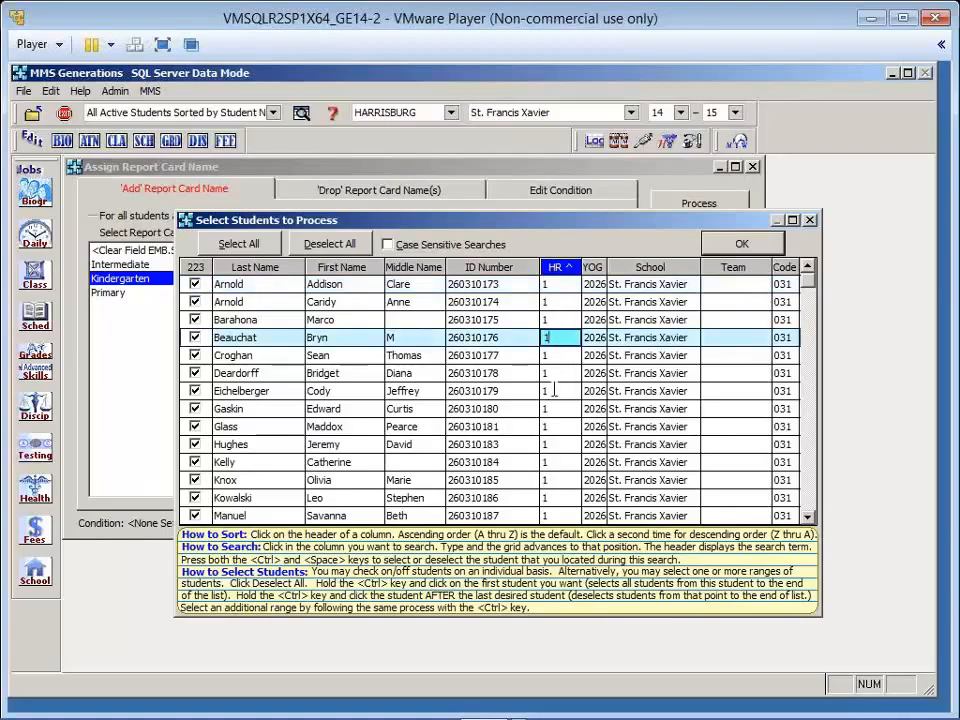
type("k")
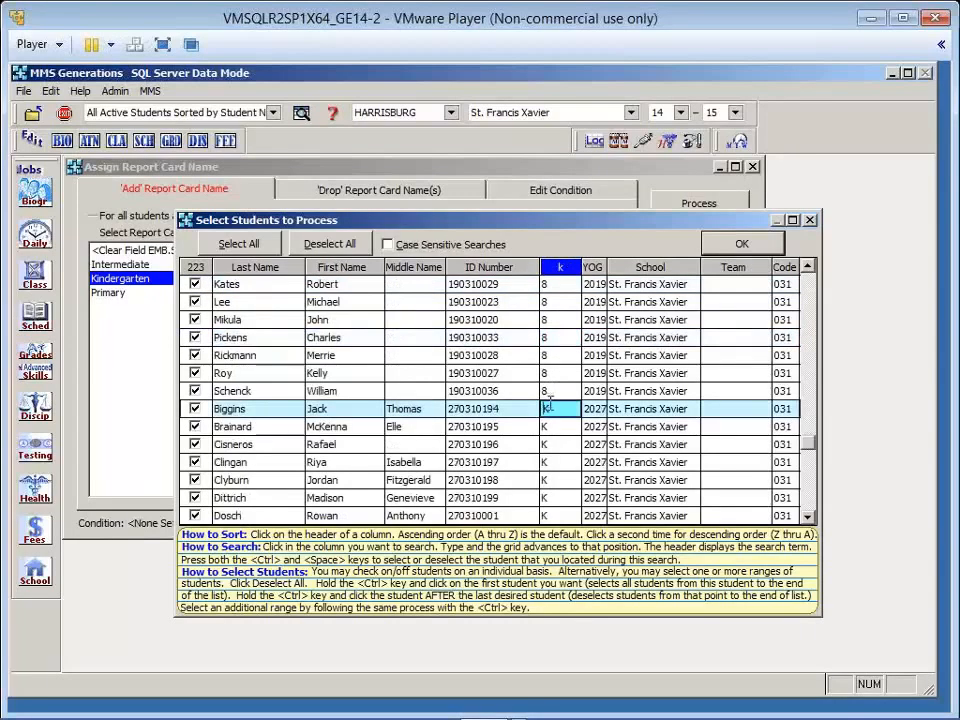
left_click(327, 247)
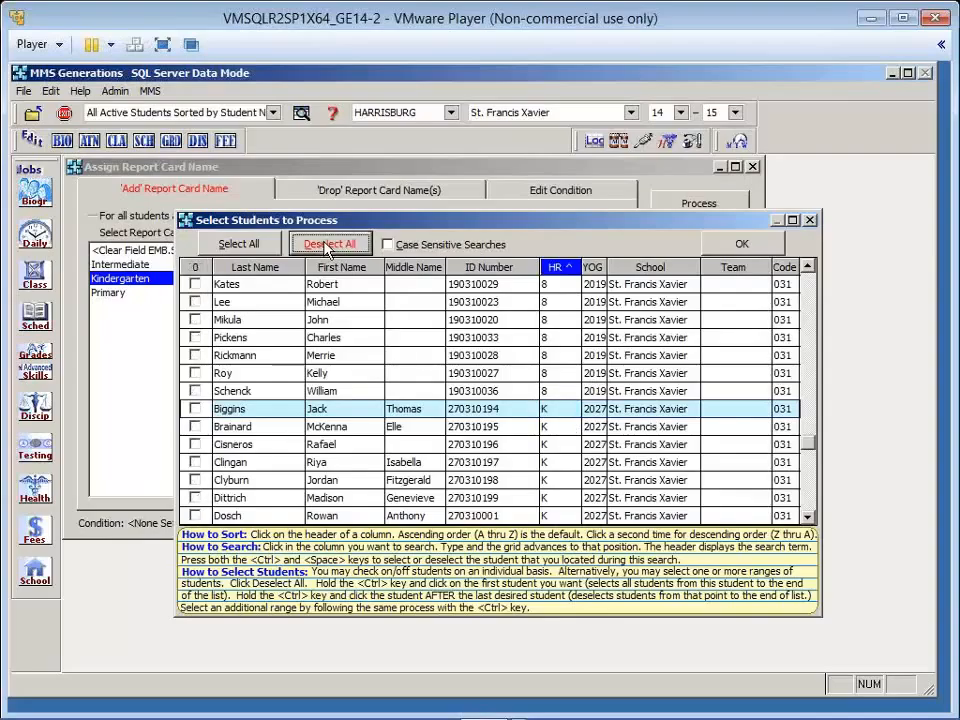
left_click(194, 411, "ctrl")
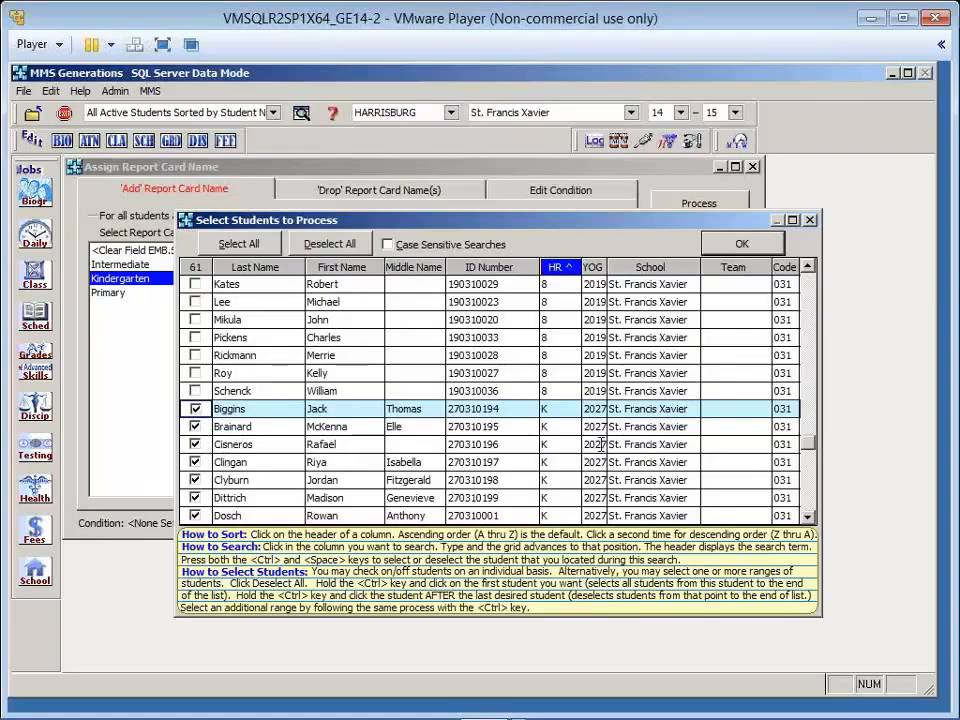
Deselect the students from the first PK homeroom onward, accept the range, and leave the report card name assignment without processing.
left_click(575, 466)
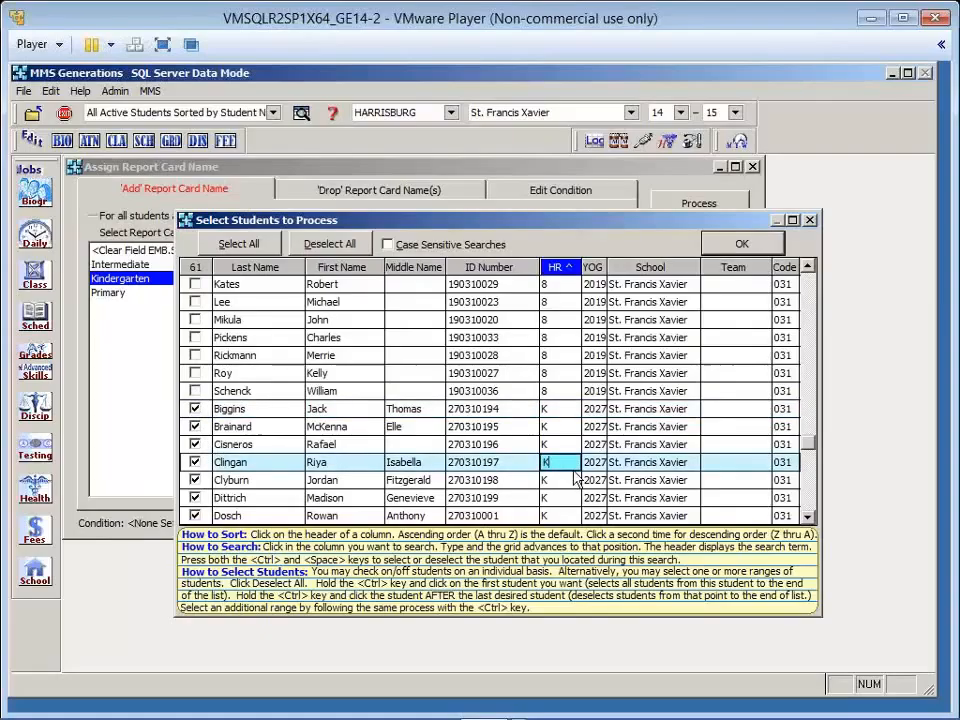
type("p")
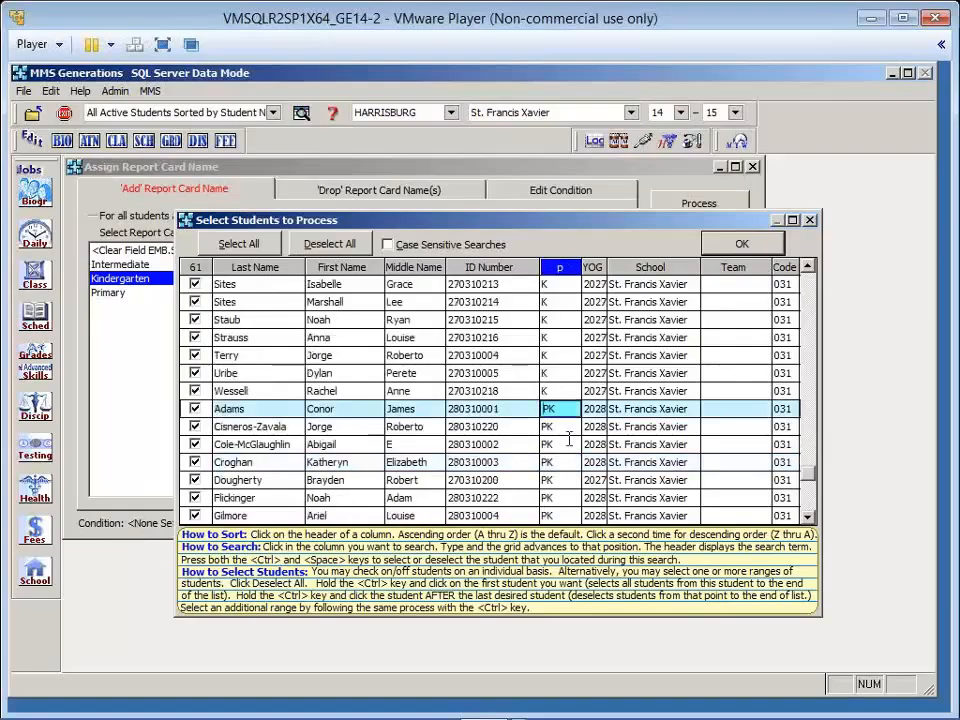
left_click(195, 409, "ctrl")
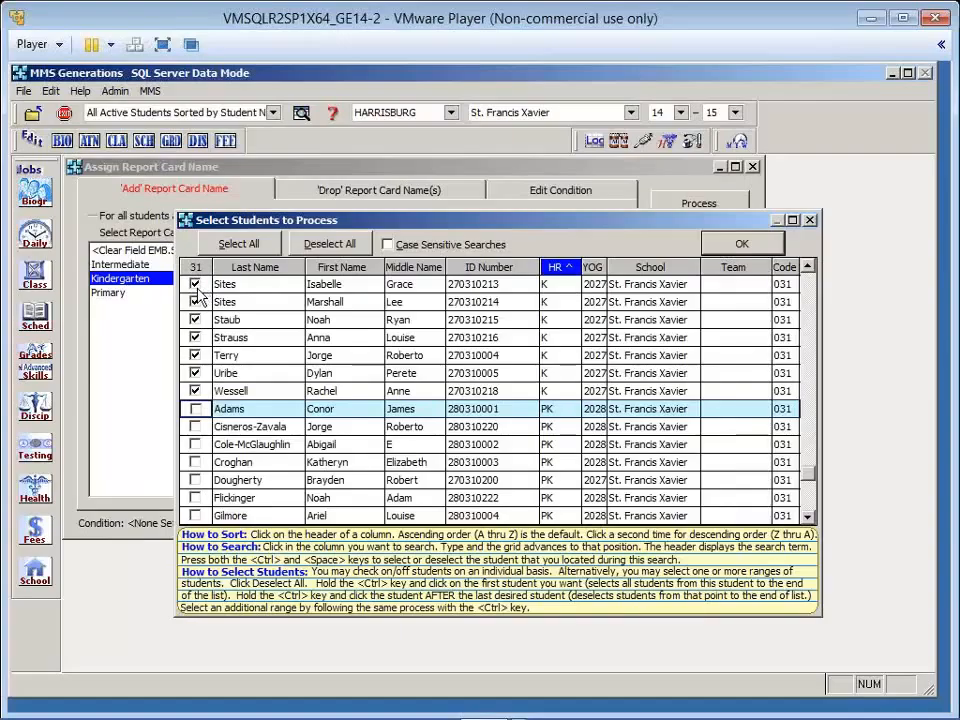
left_click(741, 244)
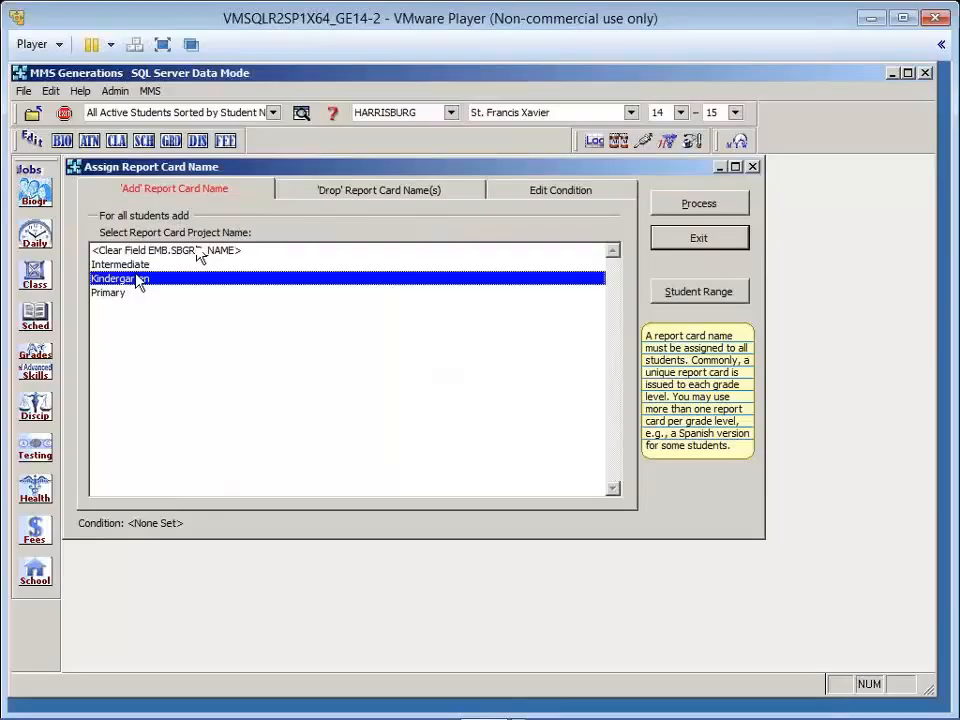
left_click(698, 238)
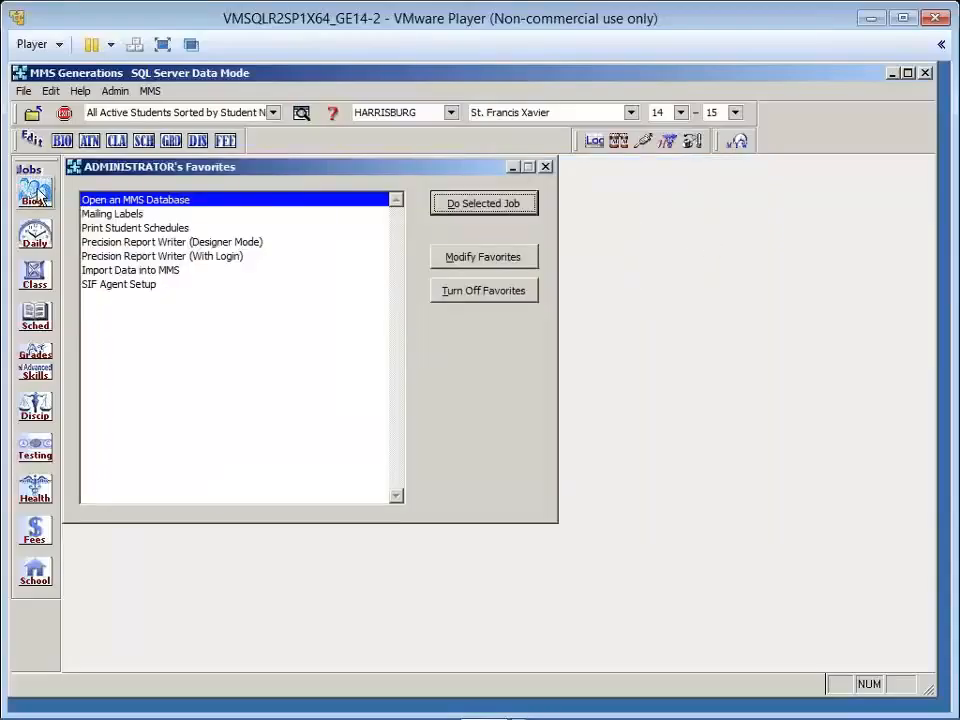
Open the Print Biographical List by Field Report and choose SBGRC_NAME as the field for the list.
left_click(38, 195)
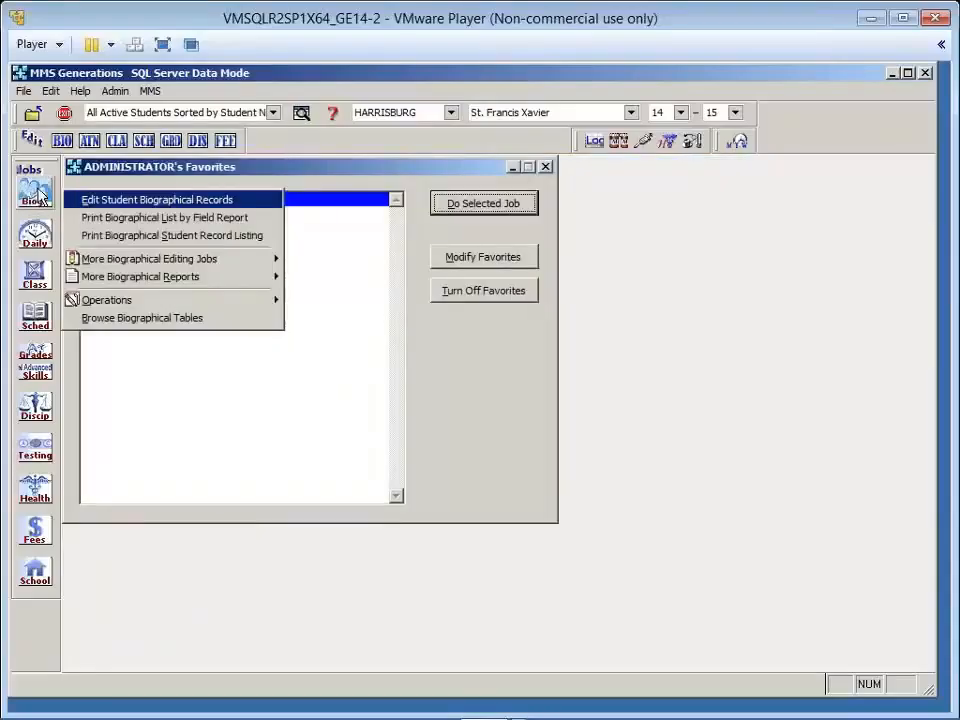
left_click(103, 218)
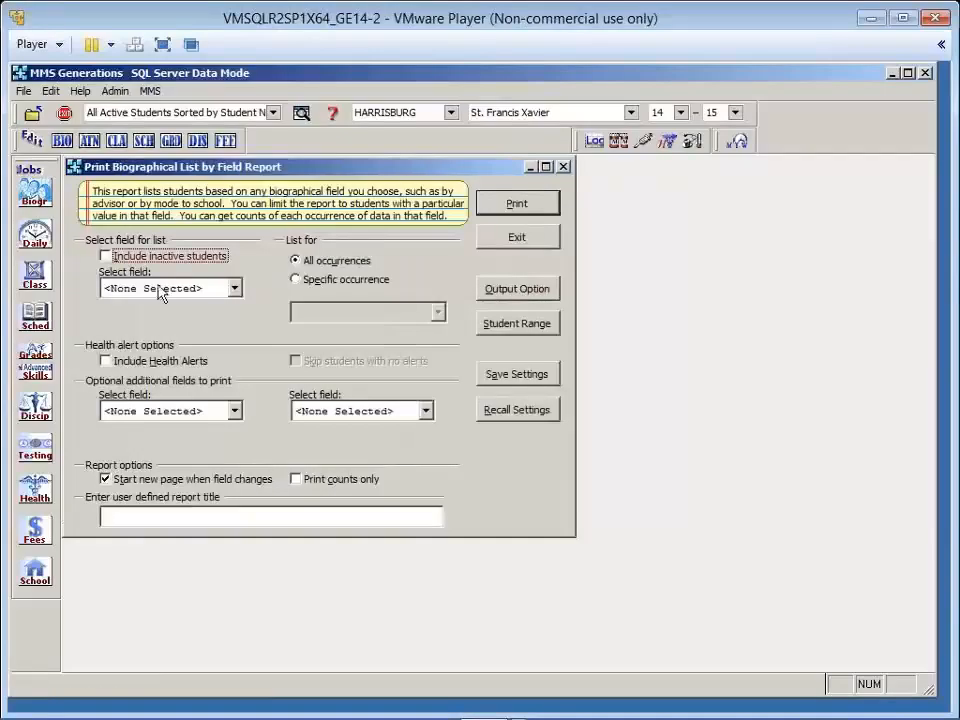
left_click(160, 289)
type("sb")
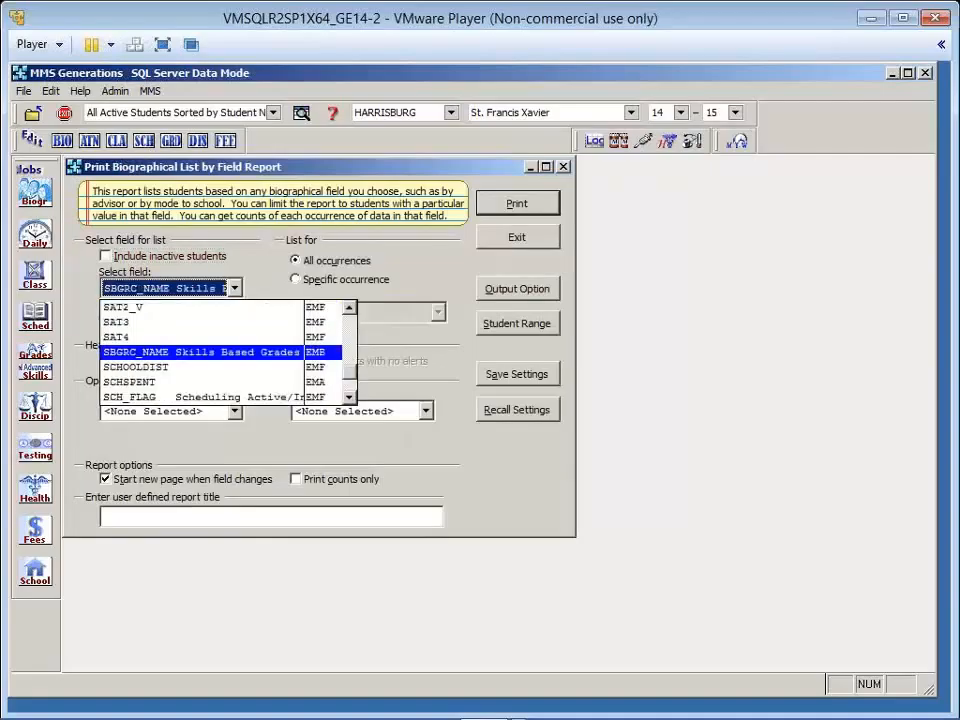
left_click(150, 353)
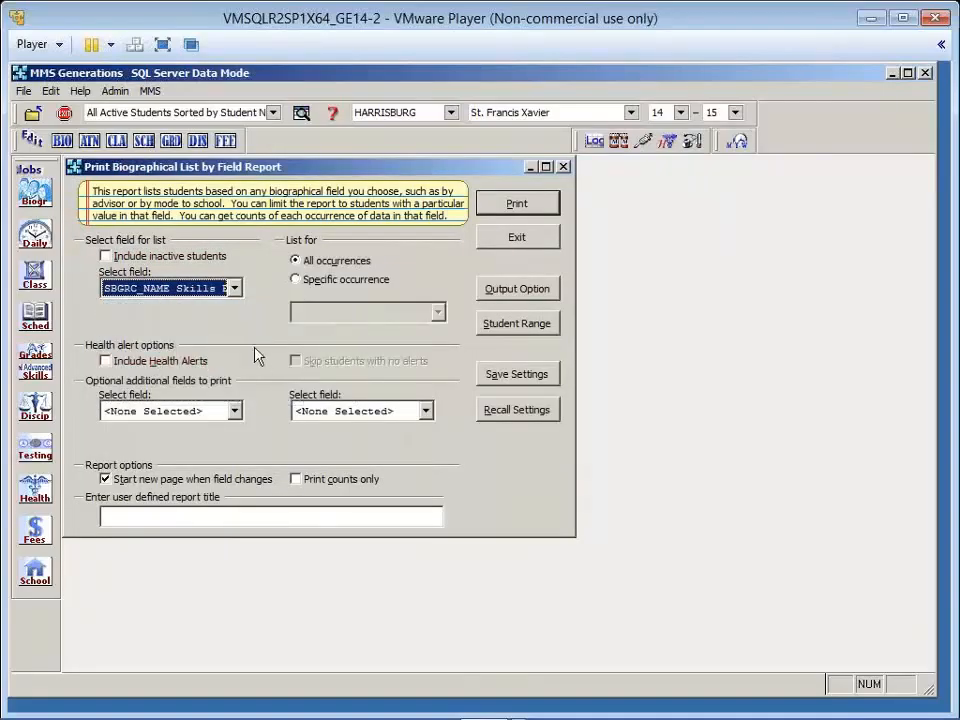
left_click(236, 289)
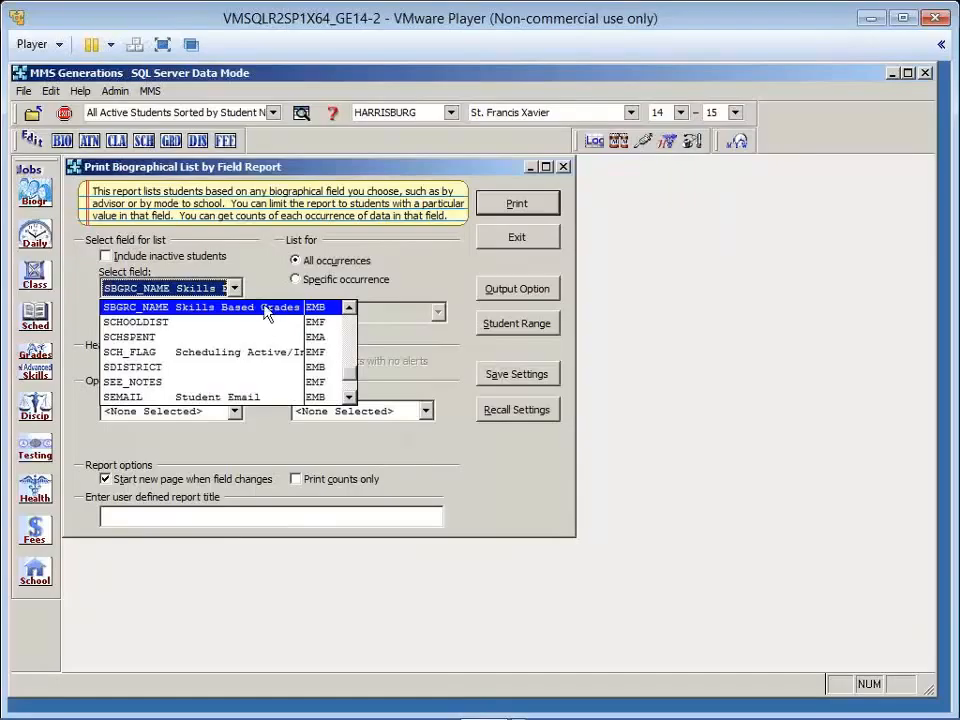
left_click(237, 289)
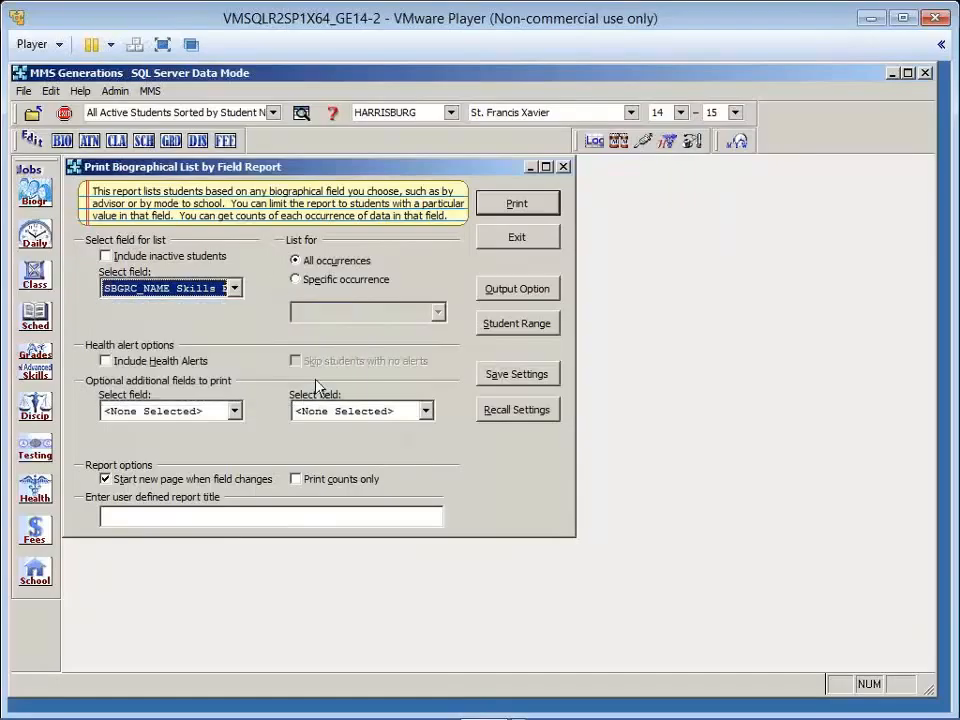
Preview the student list by report card name, examine its first two pages, and close the report.
left_click(527, 206)
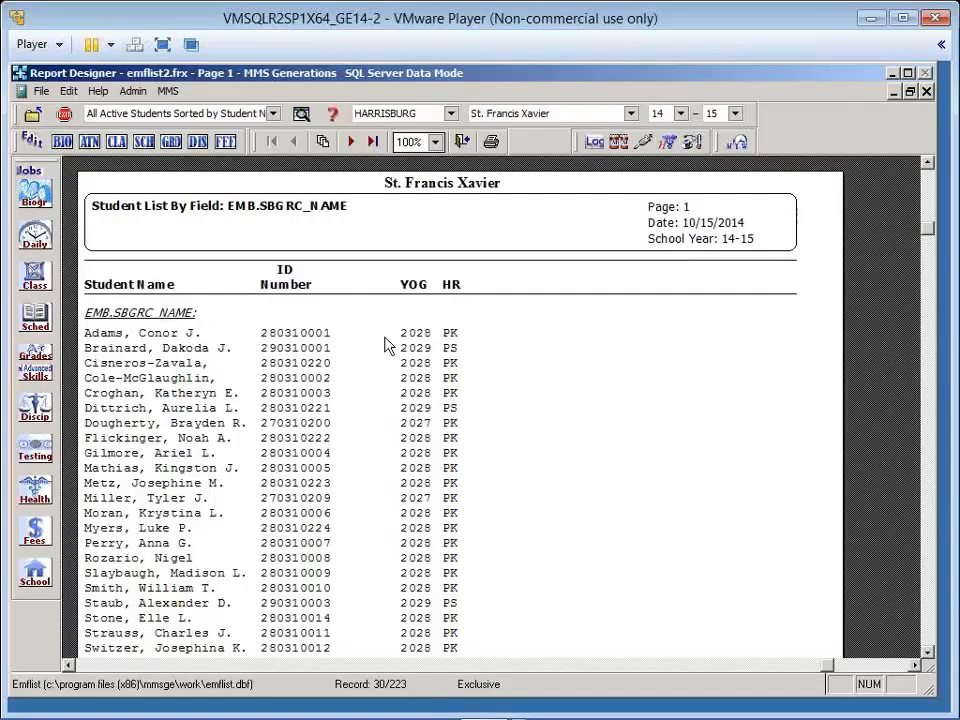
left_click(351, 142)
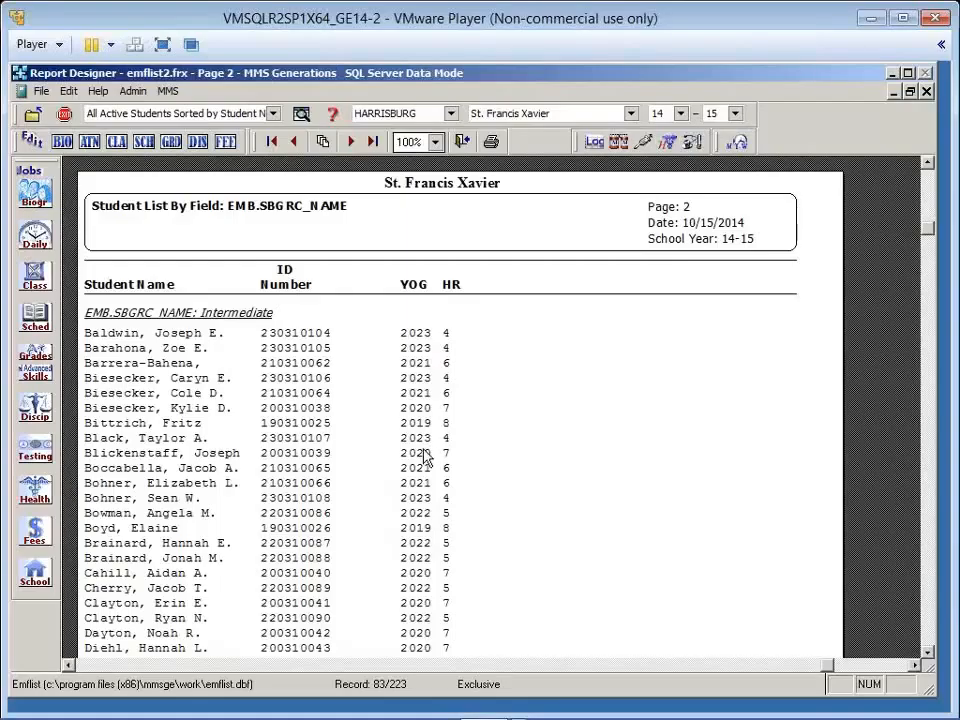
left_click(463, 142)
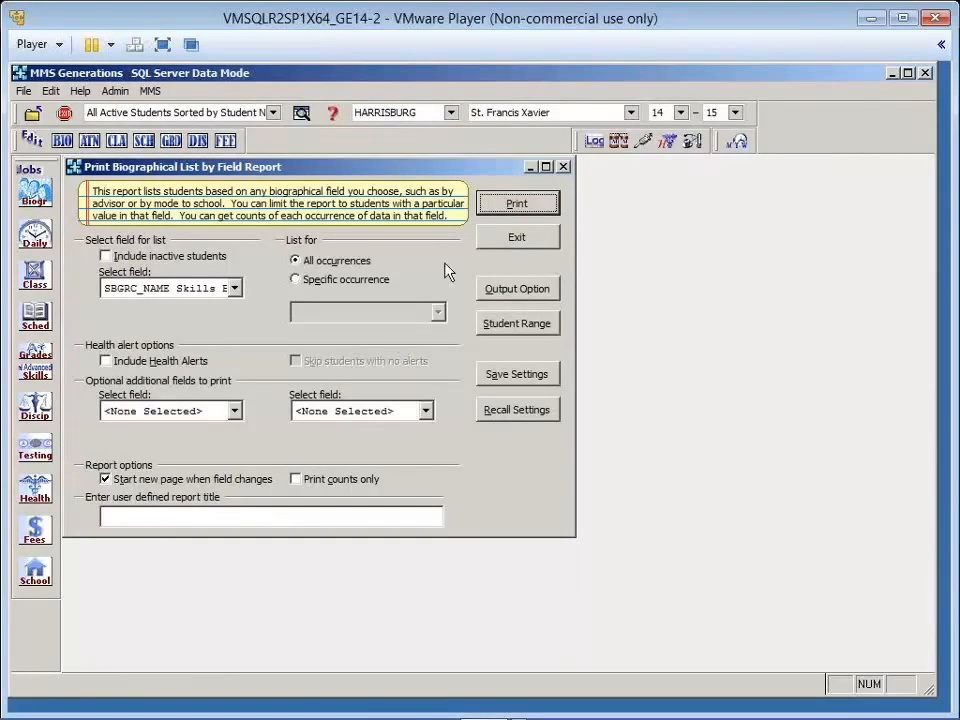
left_click(500, 242)
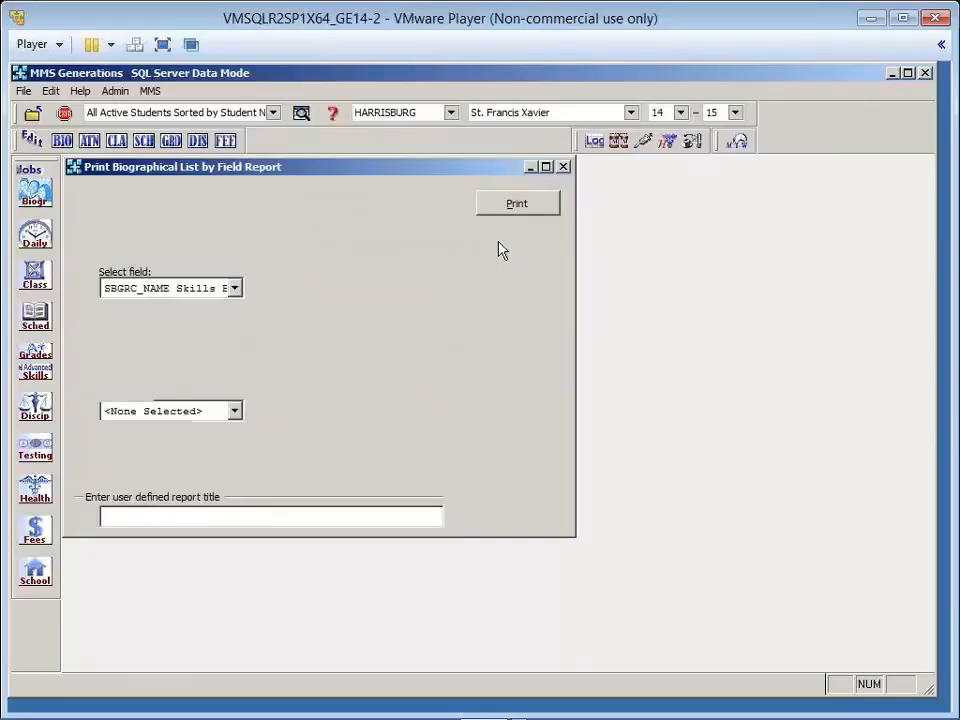